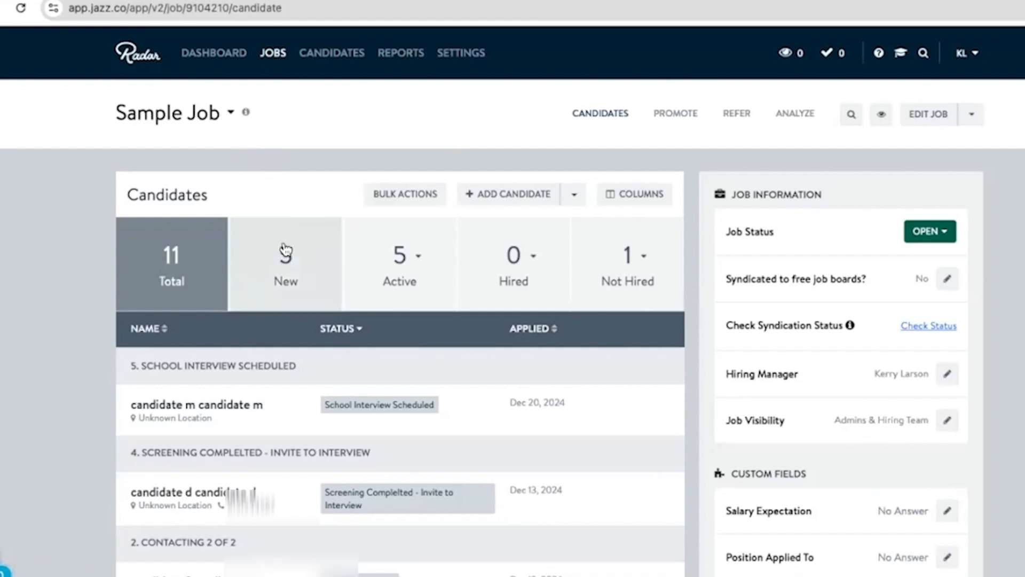
# - Review the Sample Job candidate list, grouped by workflow stage, down to the candidates in the New group
pyautogui.scroll(-2, 277, 299)
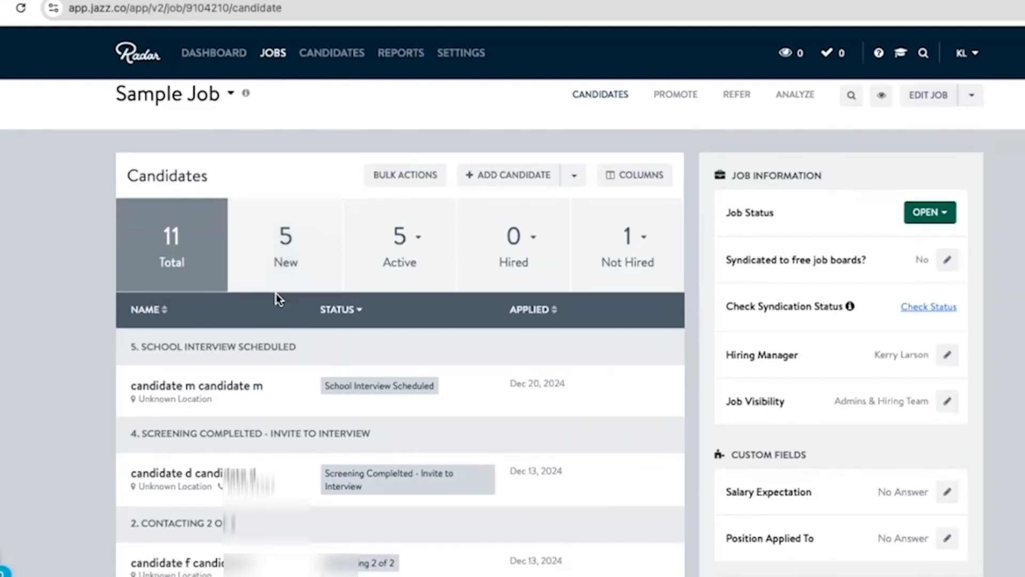
pyautogui.scroll(-3, 277, 299)
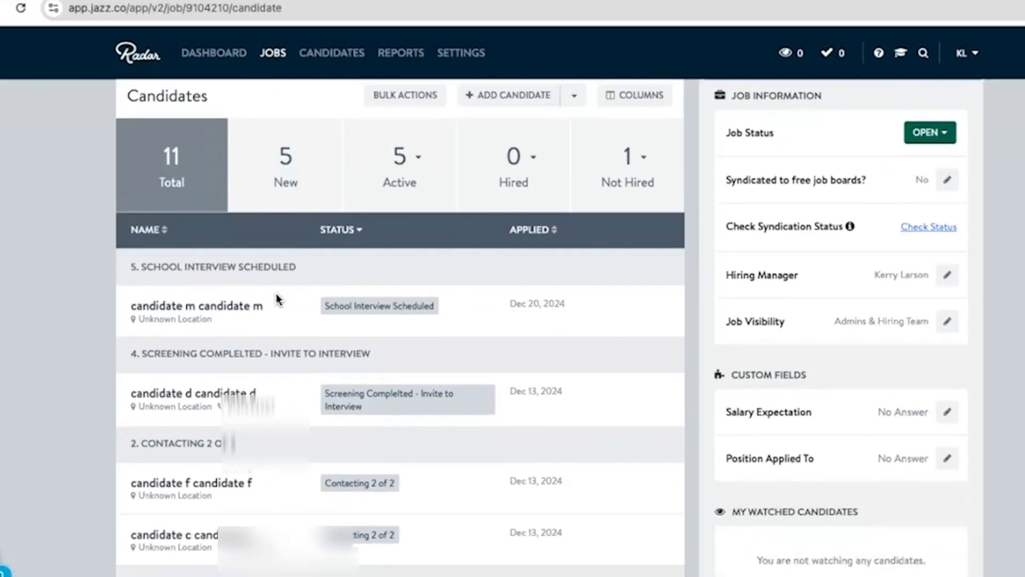
pyautogui.scroll(-5, 277, 299)
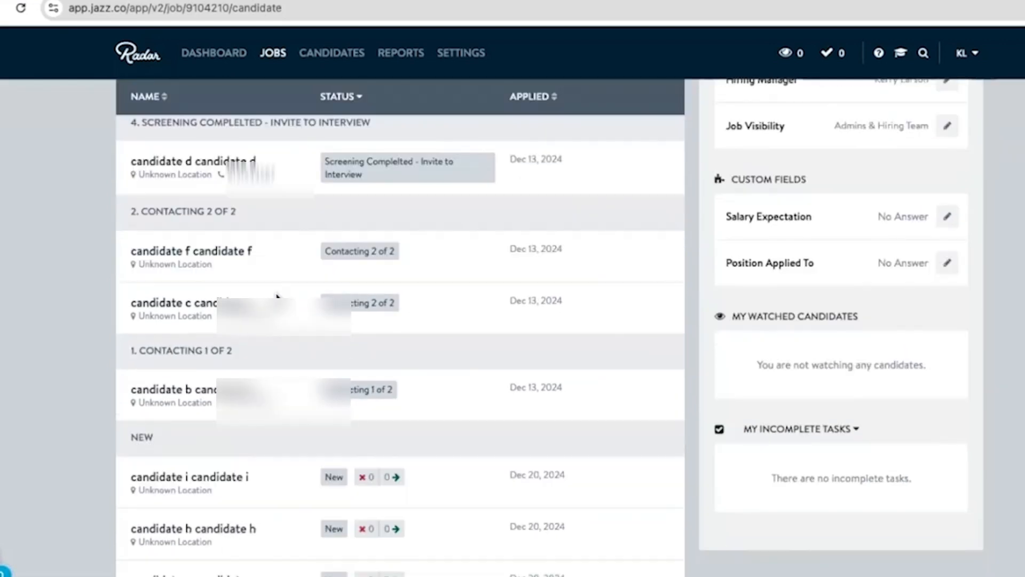
pyautogui.scroll(-1, 276, 296)
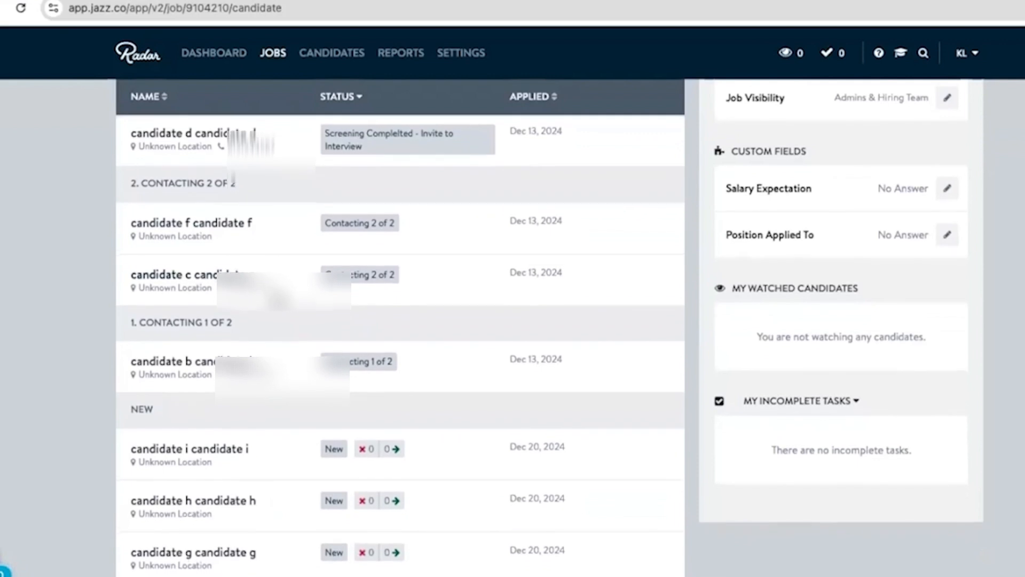
pyautogui.scroll(-3, 276, 298)
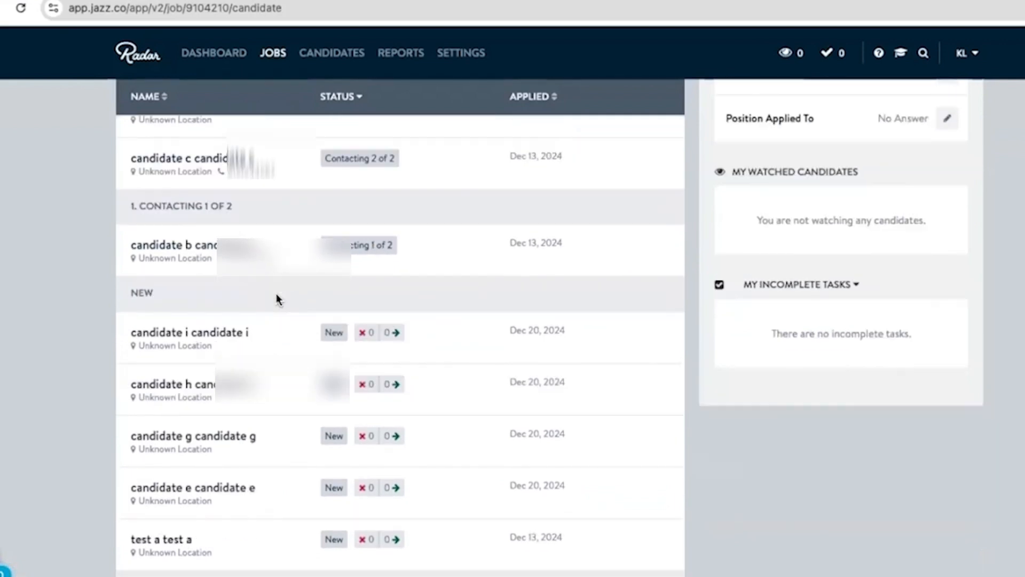
pyautogui.scroll(-1, 277, 295)
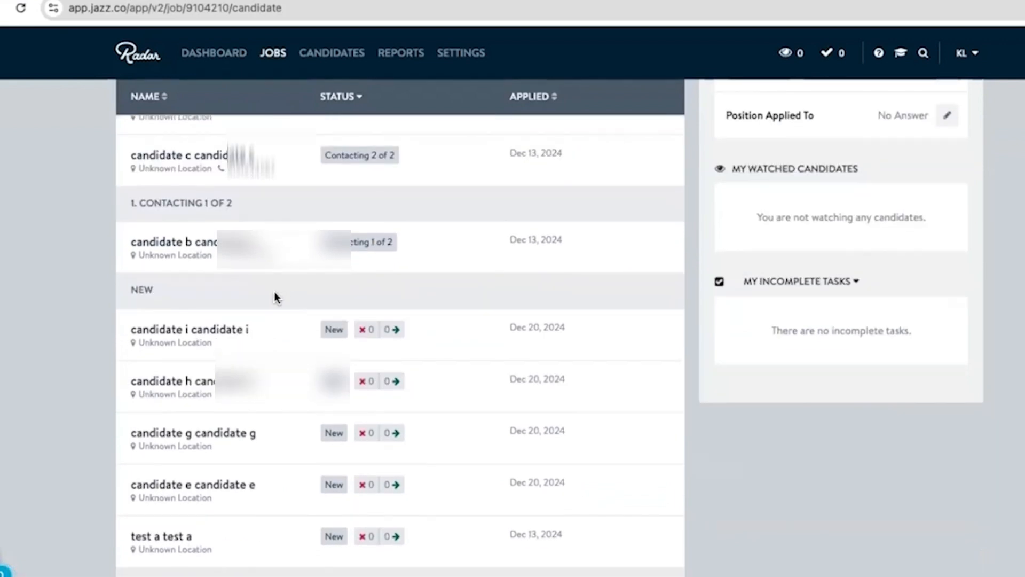
pyautogui.scroll(-1, 279, 343)
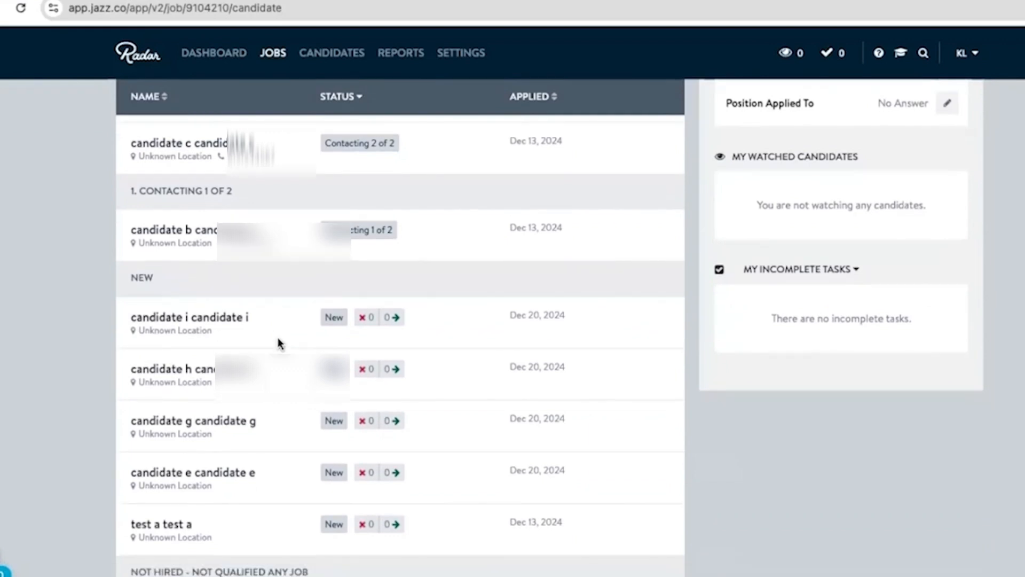
pyautogui.scroll(-1, 278, 343)
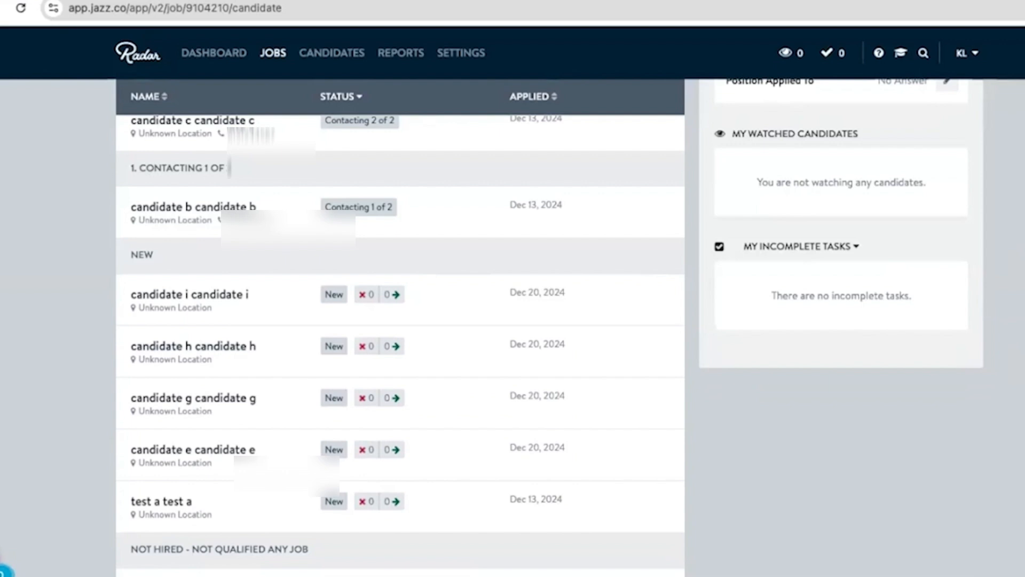
# - Open the profile of candidate i from the New group and check the resume section
pyautogui.click(211, 297)
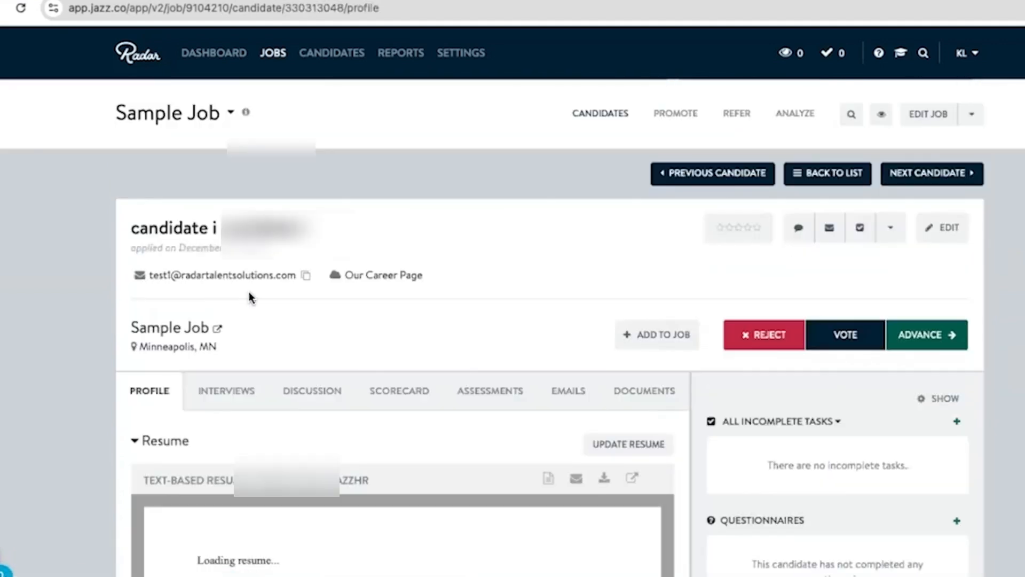
pyautogui.scroll(-1, 248, 295)
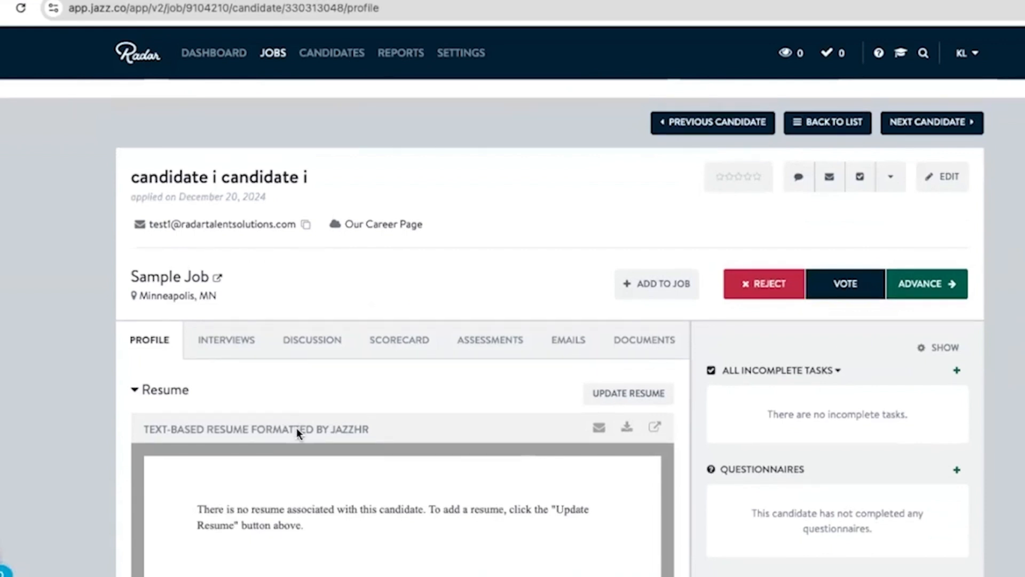
pyautogui.scroll(-1, 275, 380)
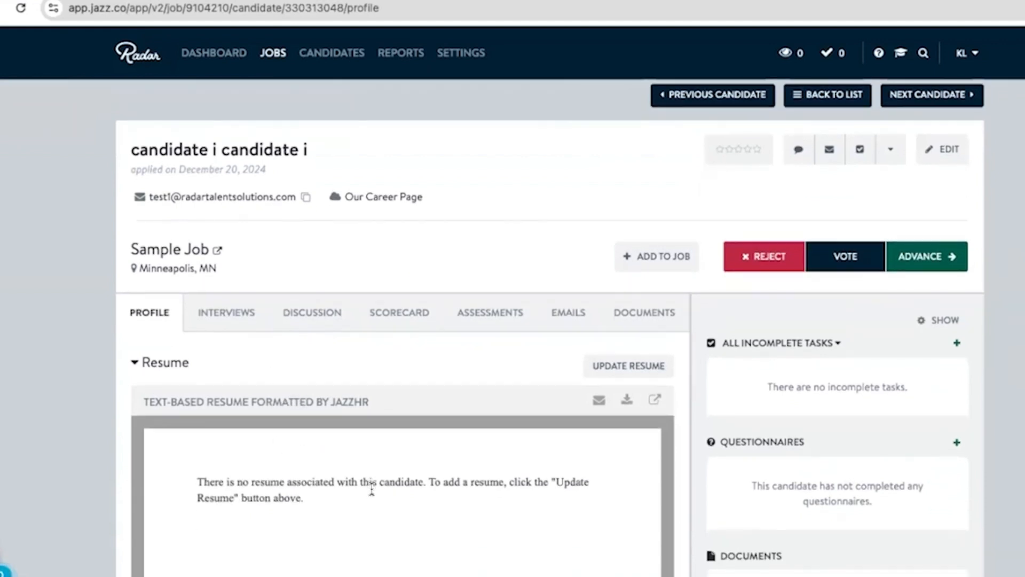
pyautogui.scroll(-1, 372, 493)
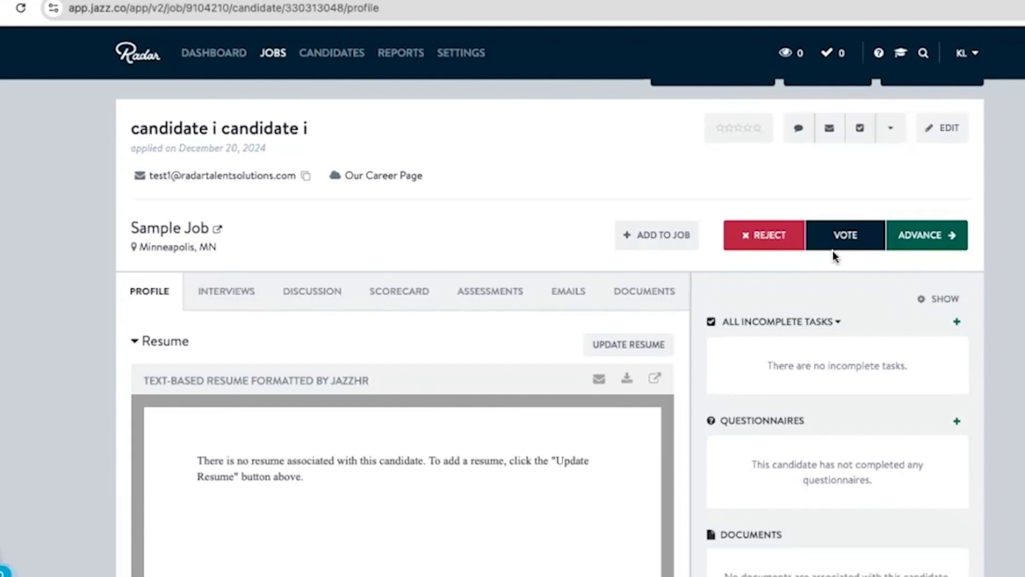
# - Advance candidate i to stage "1. Contacting 1 of 2" with the "New, Contacting Email - training job" template email sent now
pyautogui.click(908, 246)
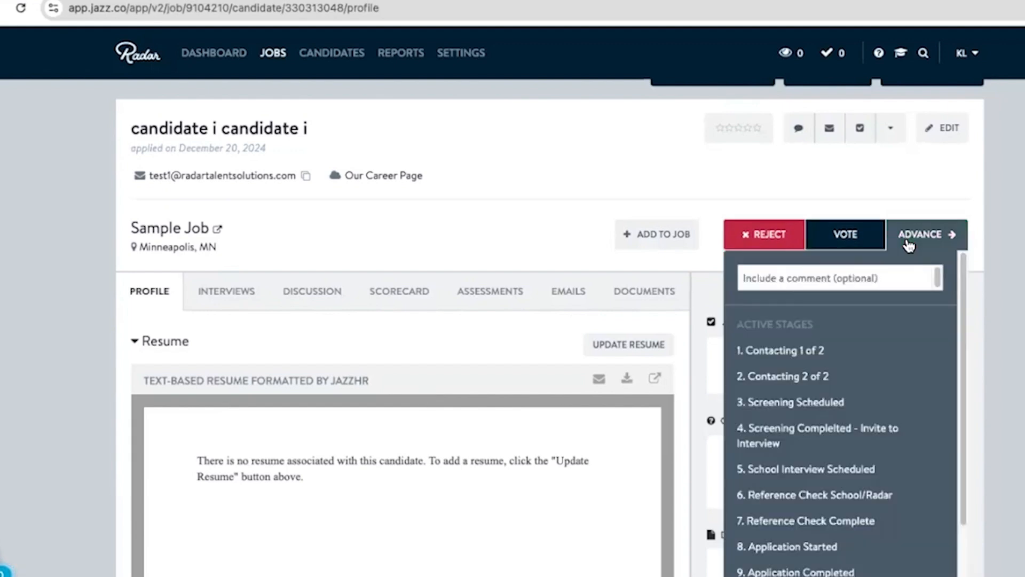
pyautogui.click(788, 351)
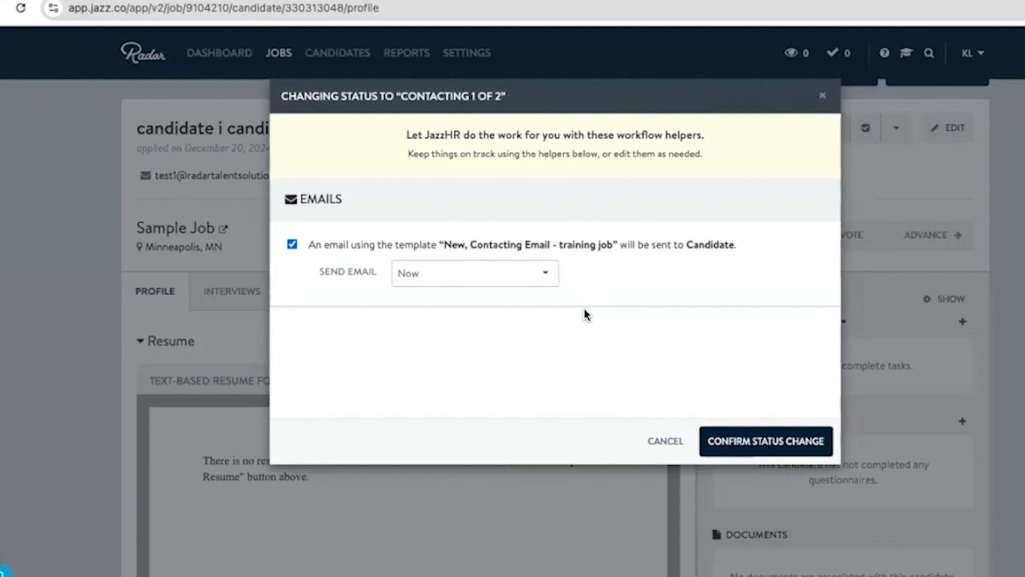
pyautogui.click(721, 441)
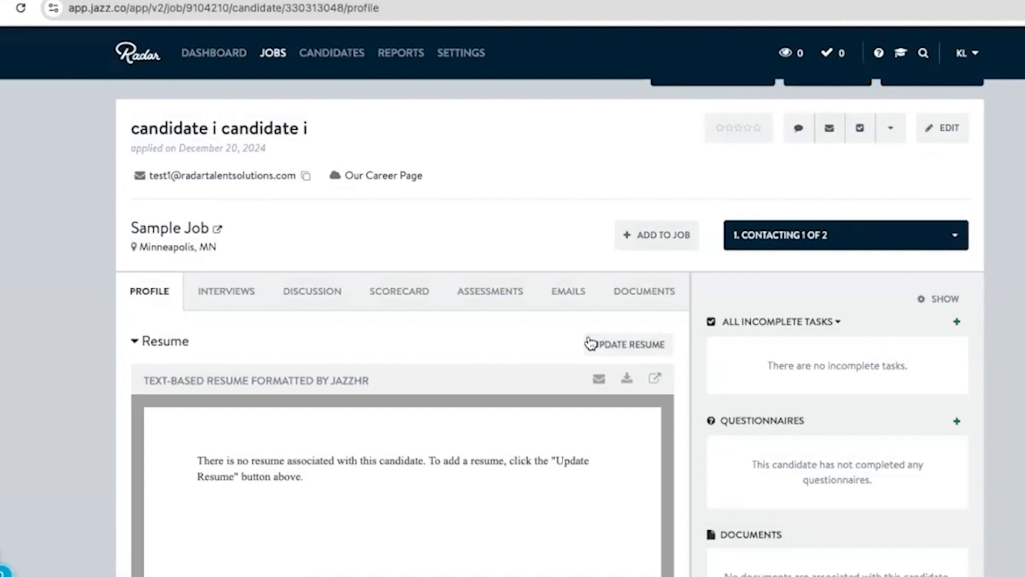
# - Return to the Sample Job candidate list and open candidate h's profile from the New group to check the resume section
pyautogui.scroll(1, 534, 347)
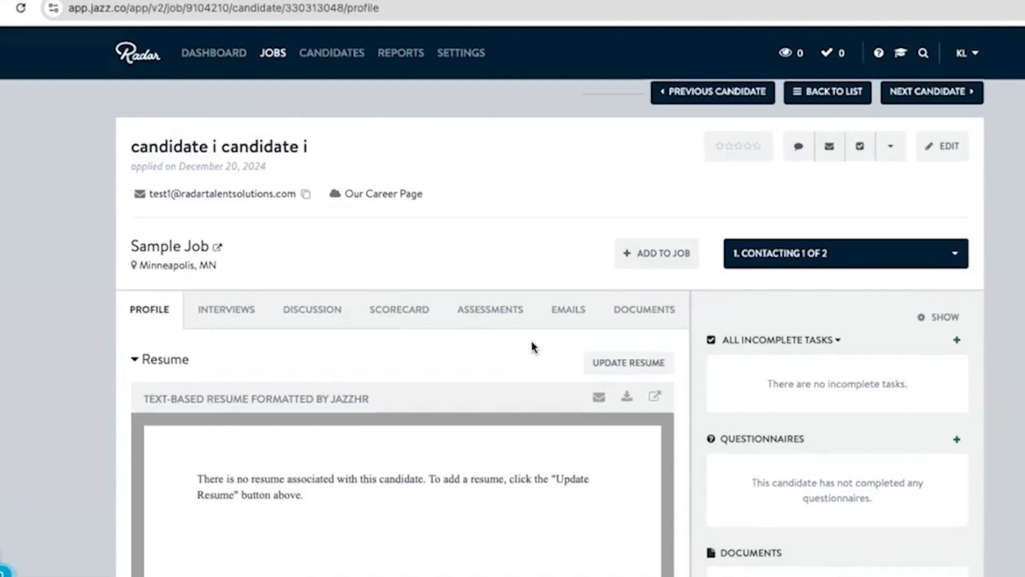
pyautogui.click(818, 99)
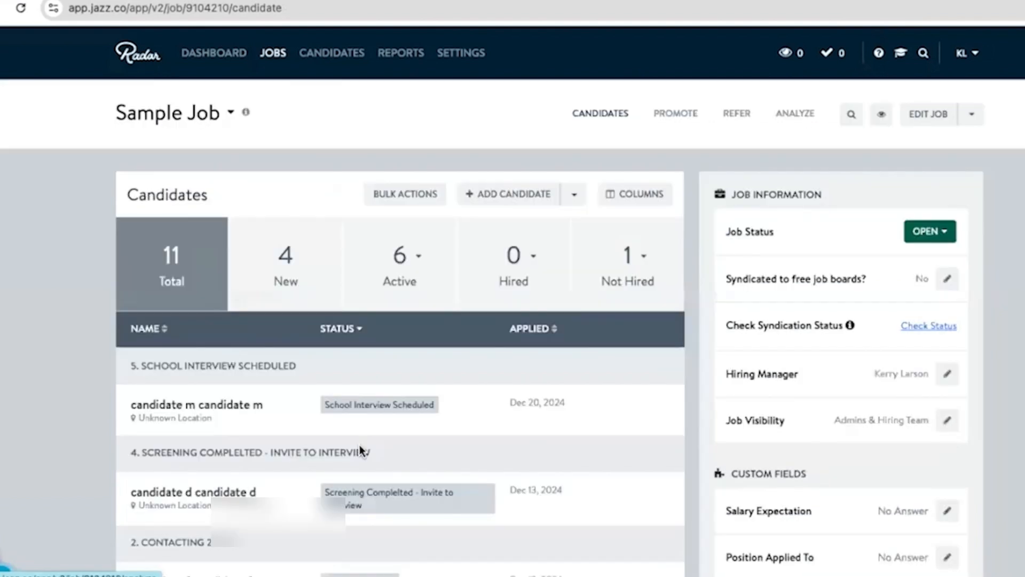
pyautogui.scroll(-4, 360, 445)
pyautogui.scroll(-2, 361, 443)
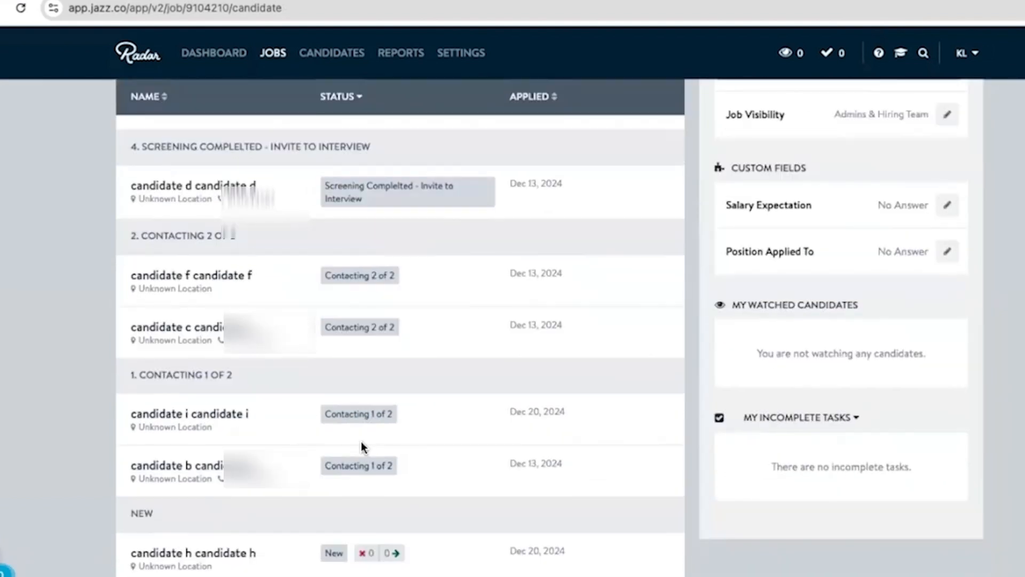
pyautogui.scroll(-3, 175, 440)
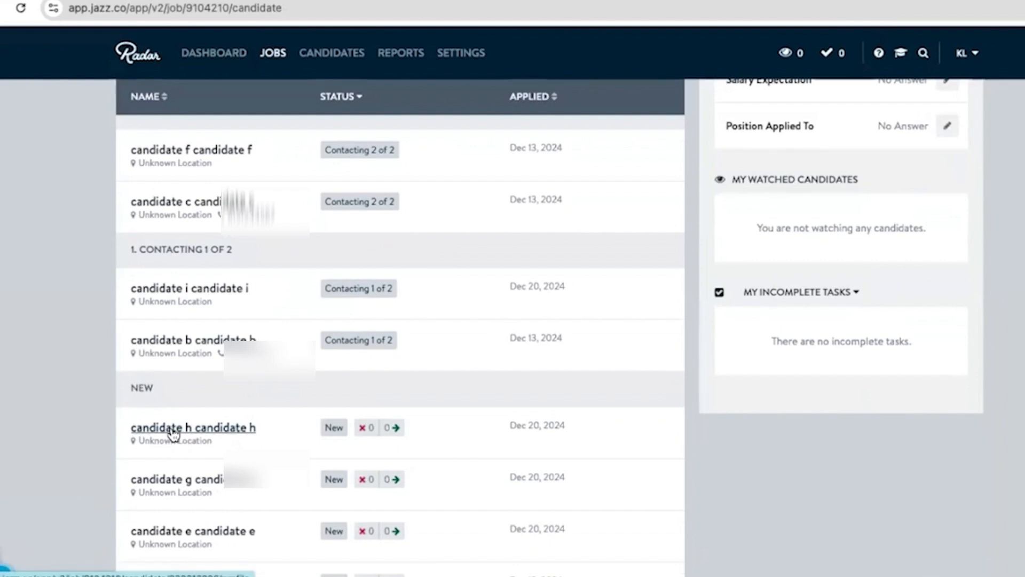
pyautogui.click(173, 430)
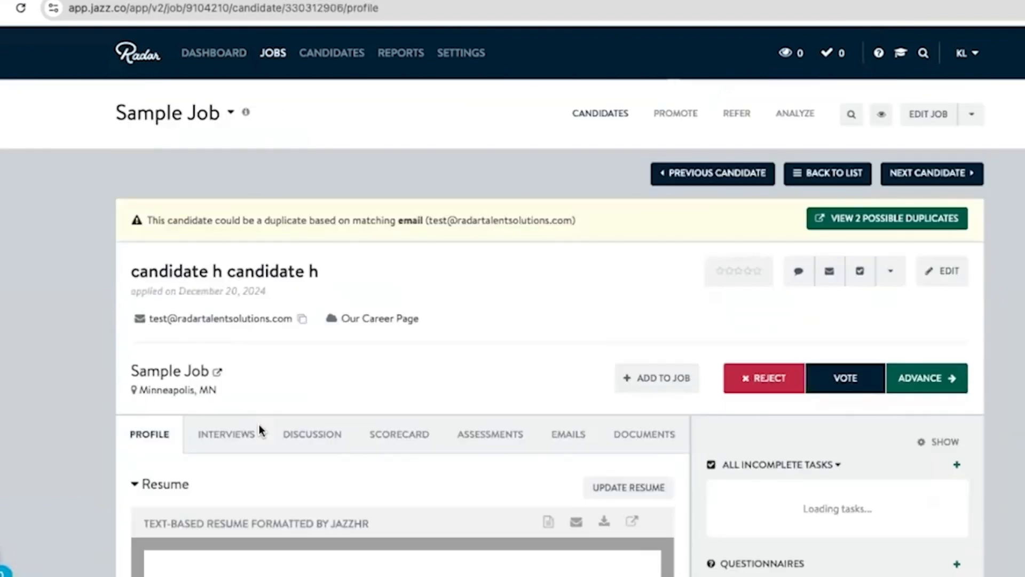
pyautogui.scroll(-2, 343, 484)
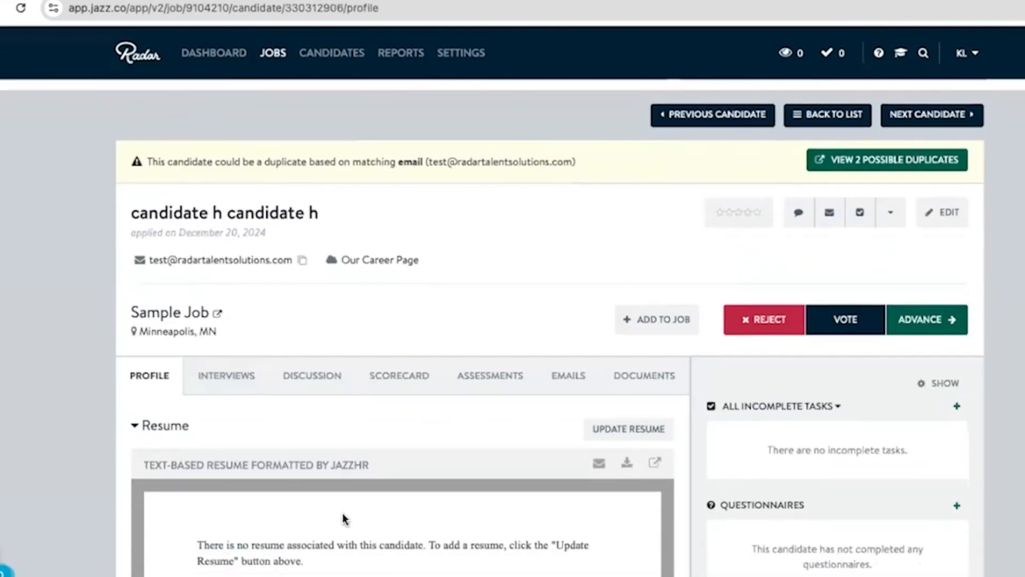
pyautogui.scroll(-2, 344, 518)
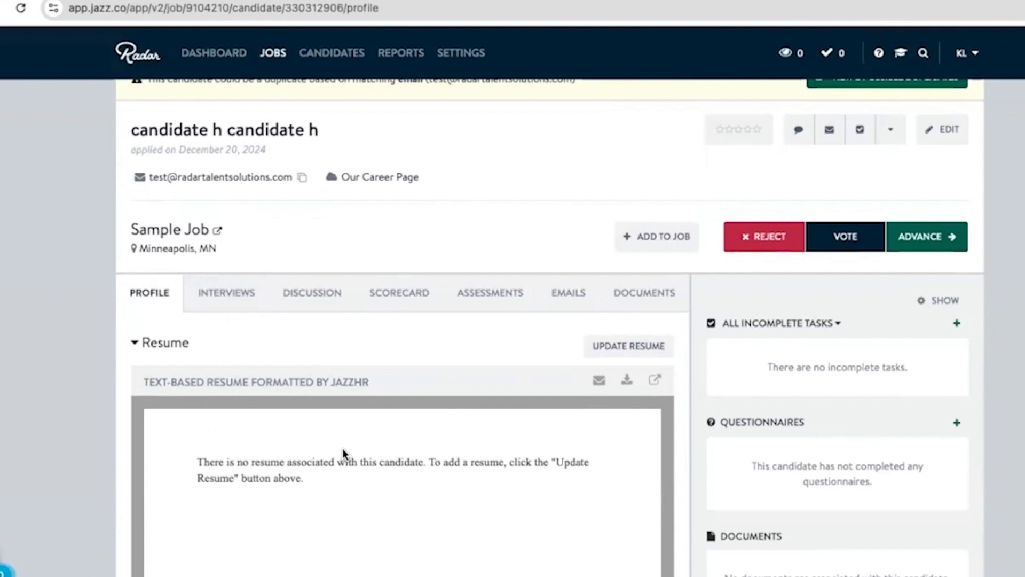
# - Browse the active stages and hired dispositions available for advancing candidate h
pyautogui.click(901, 244)
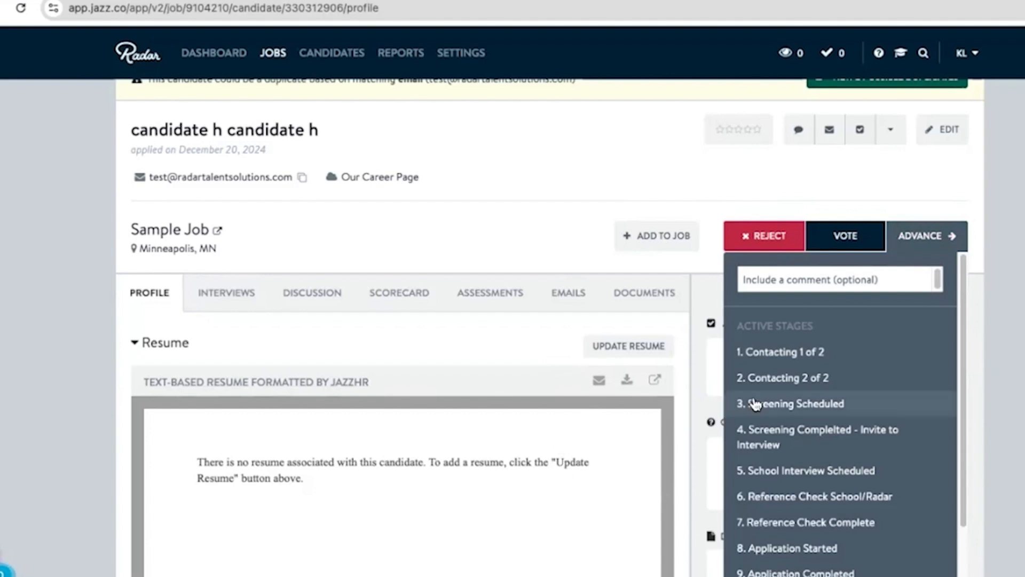
pyautogui.scroll(-1, 756, 405)
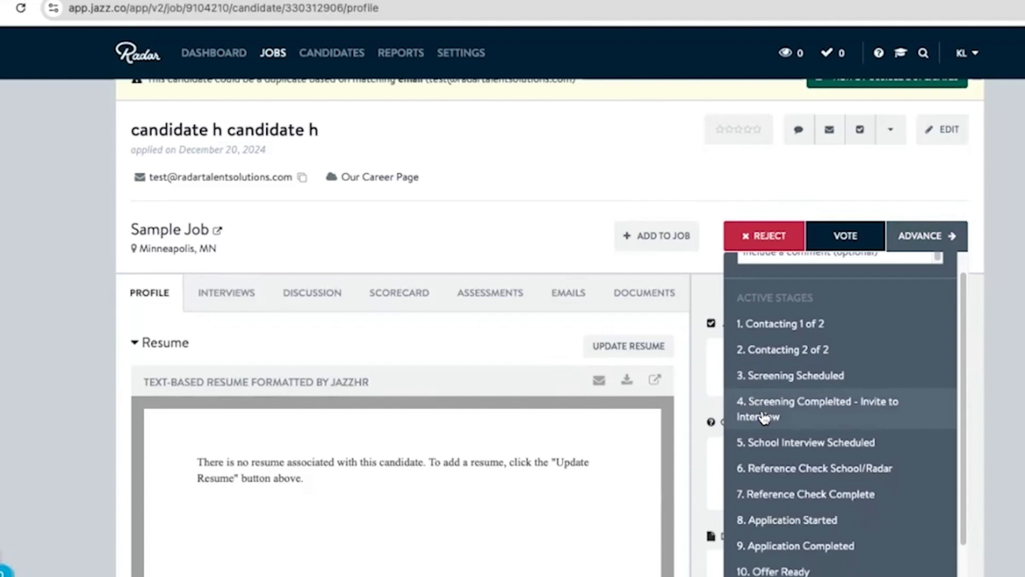
pyautogui.scroll(-6, 763, 417)
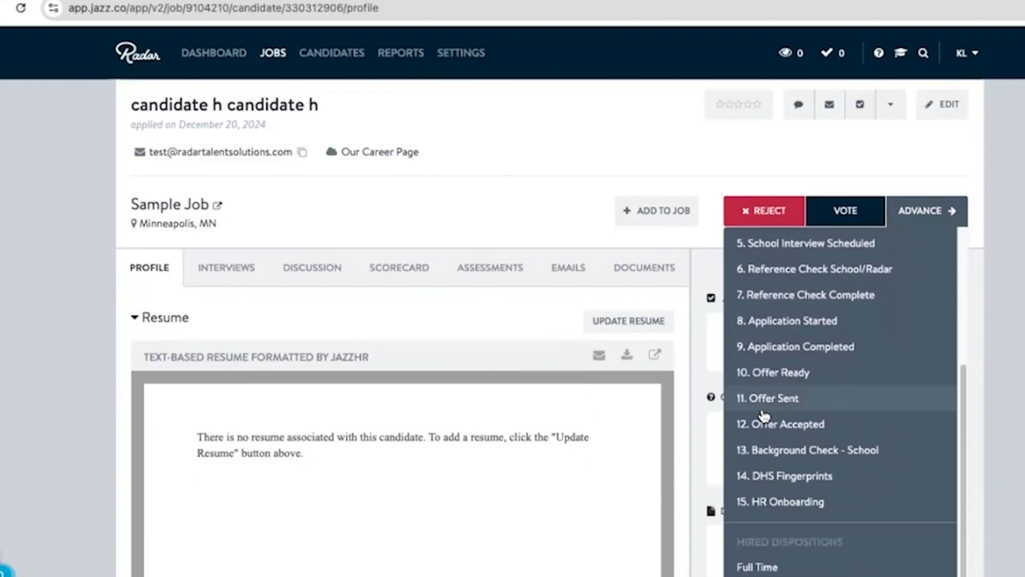
pyautogui.scroll(-5, 774, 427)
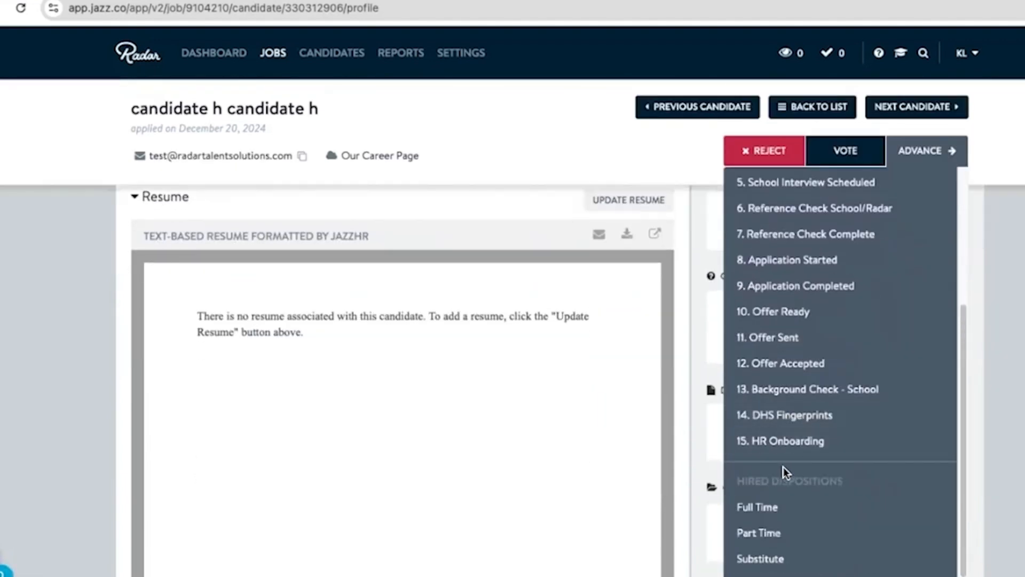
pyautogui.scroll(-2, 813, 448)
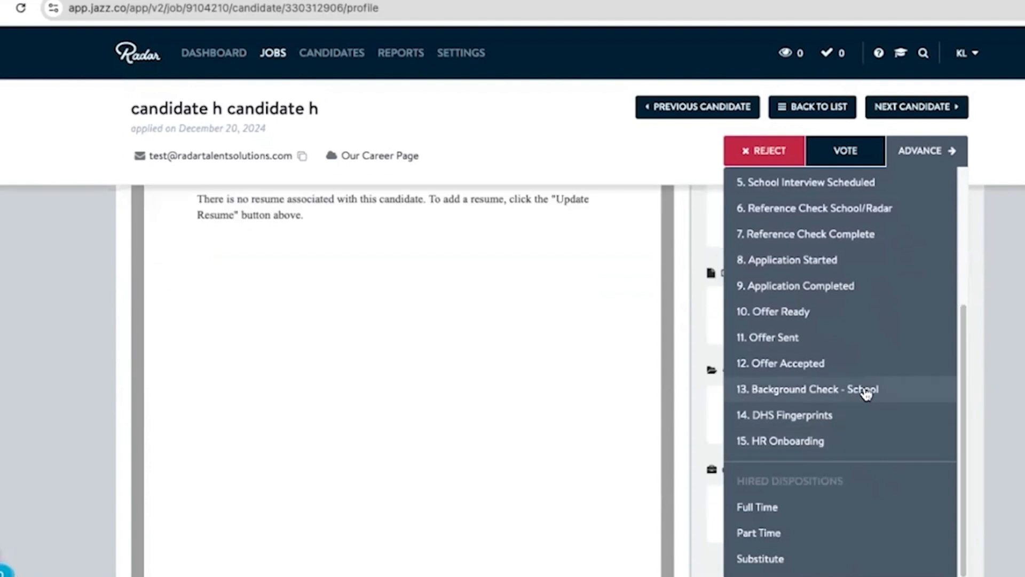
pyautogui.scroll(-1, 866, 394)
pyautogui.scroll(-5, 866, 394)
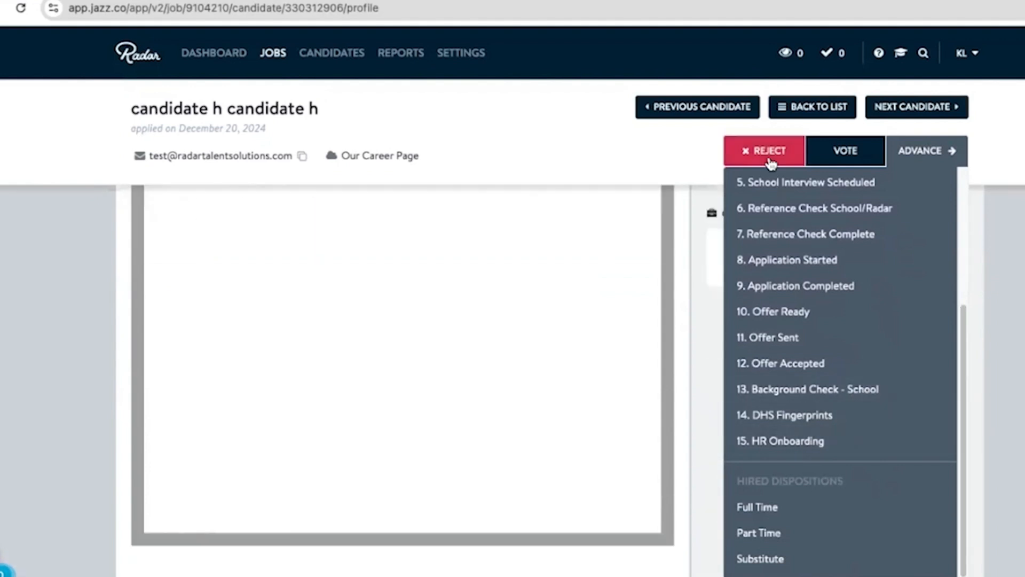
# - Reject candidate h with the disposition "Not Hired - Consider for Other Job"
pyautogui.click(770, 162)
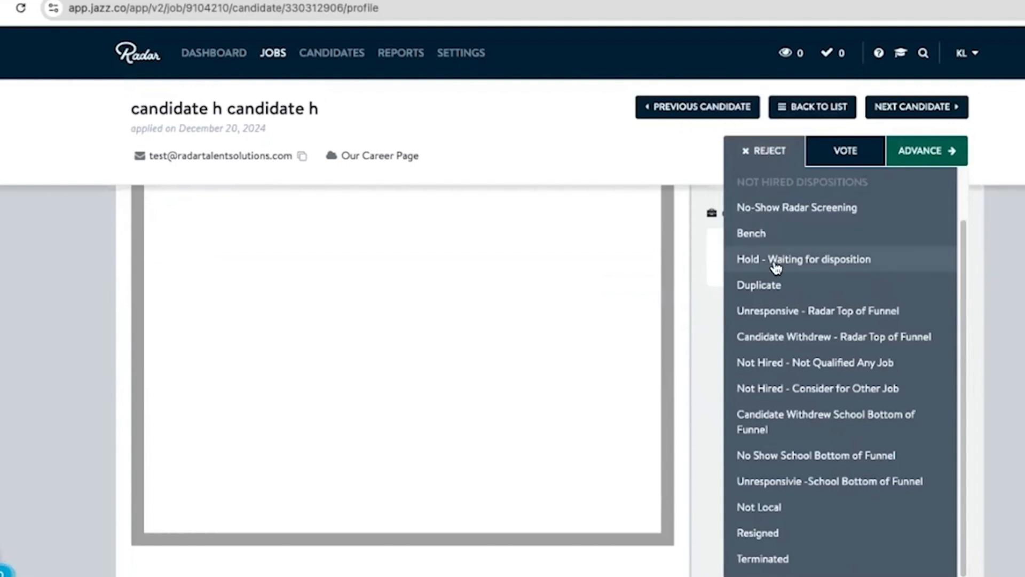
pyautogui.click(764, 388)
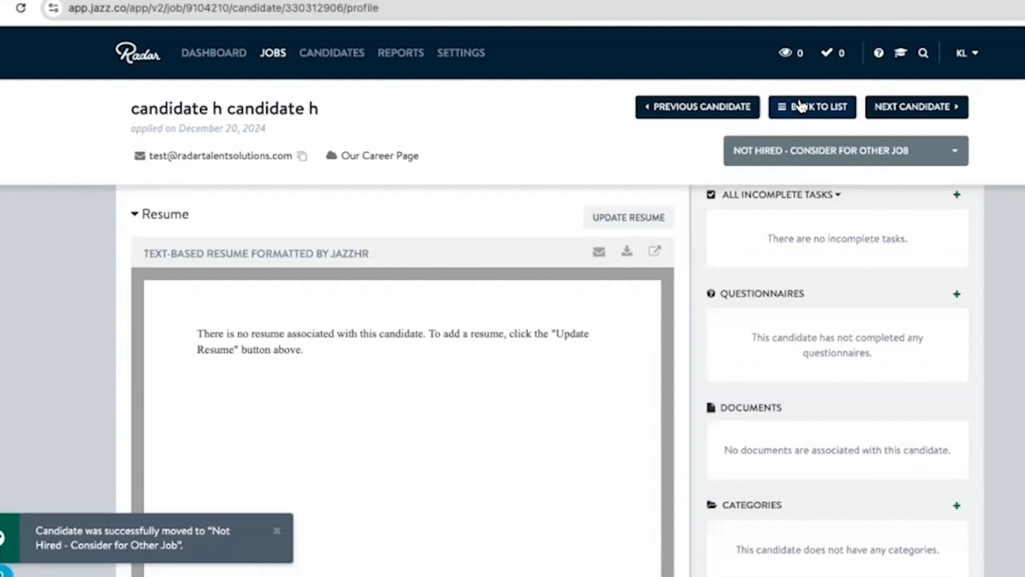
# - Return to the Sample Job candidate list and review the candidates in the Contacting and New groups
pyautogui.click(801, 106)
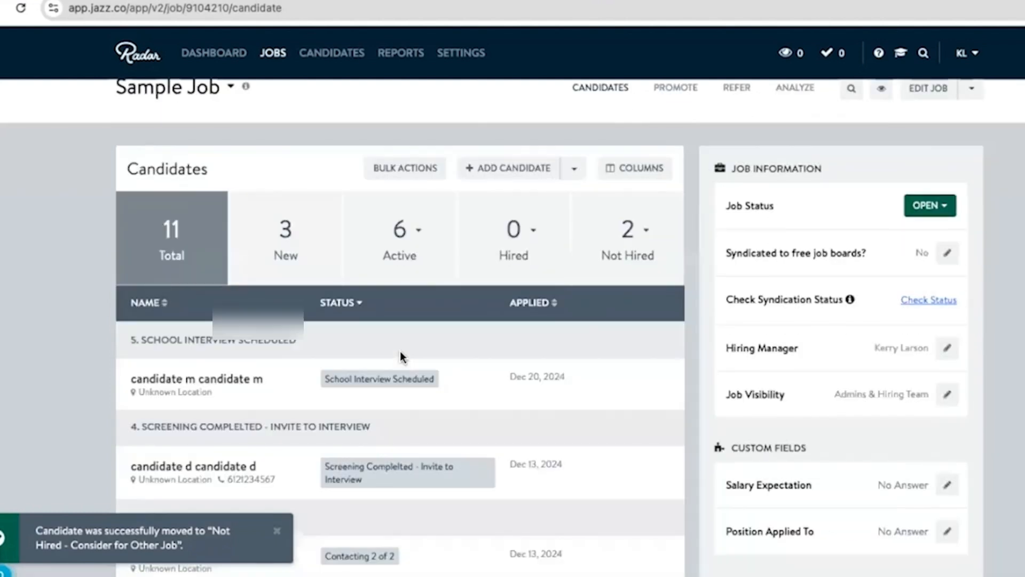
pyautogui.scroll(-5, 400, 355)
pyautogui.scroll(-3, 390, 375)
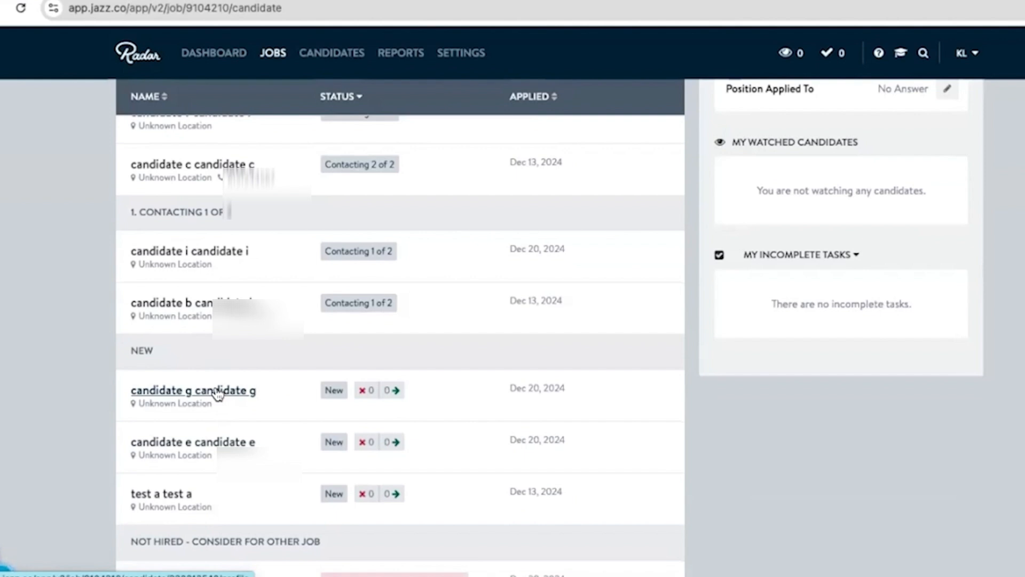
pyautogui.scroll(1, 219, 392)
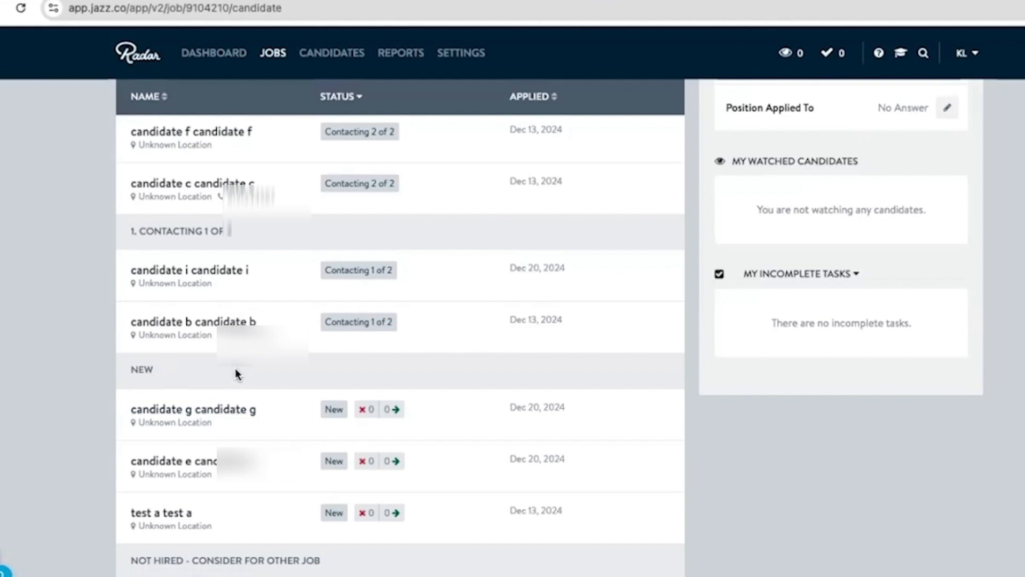
pyautogui.scroll(1, 240, 373)
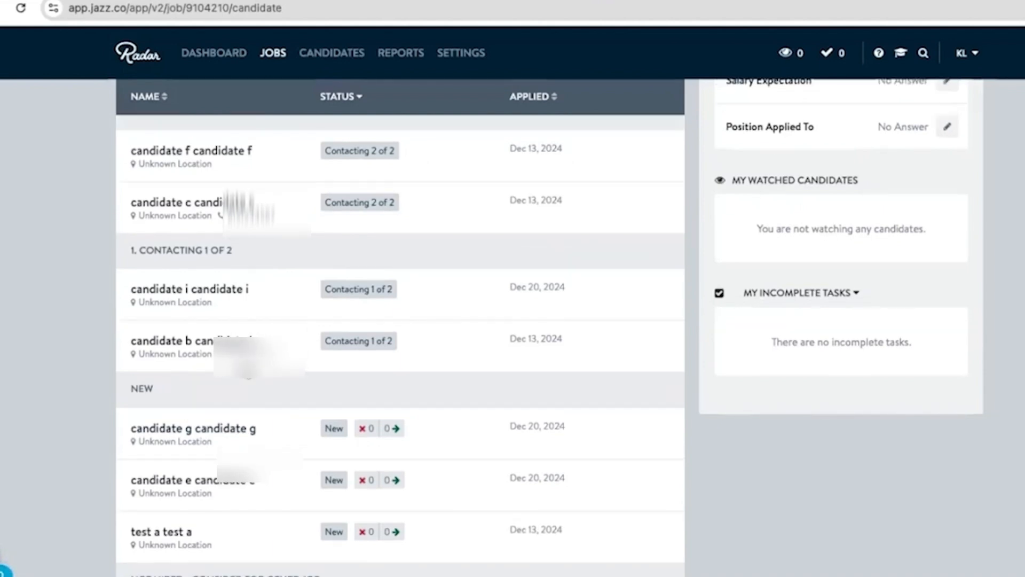
pyautogui.scroll(1, 243, 357)
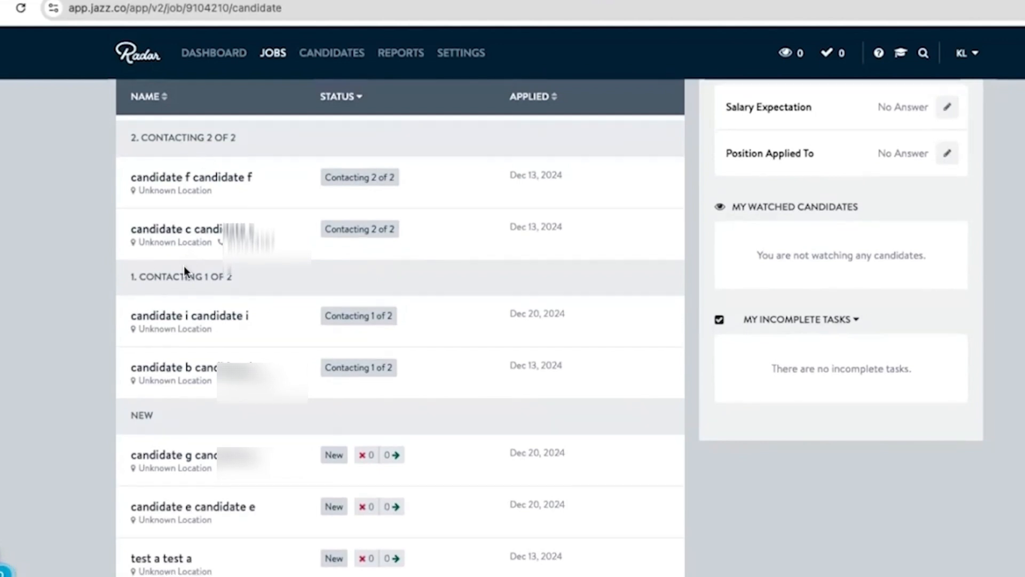
# - Open candidate f's profile from the Contacting 2 of 2 group and show the candidate's email history
pyautogui.scroll(1, 183, 296)
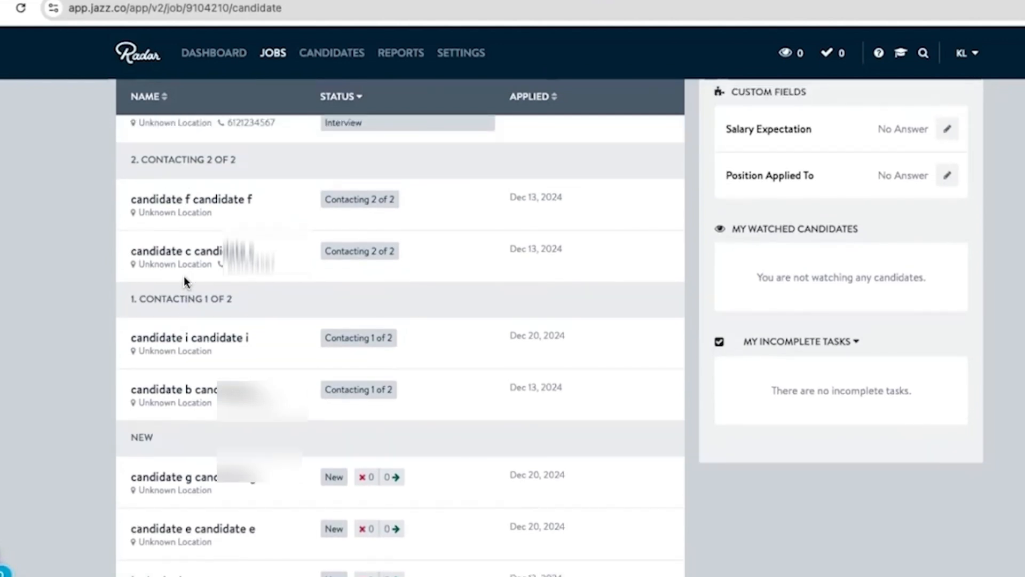
pyautogui.click(192, 201)
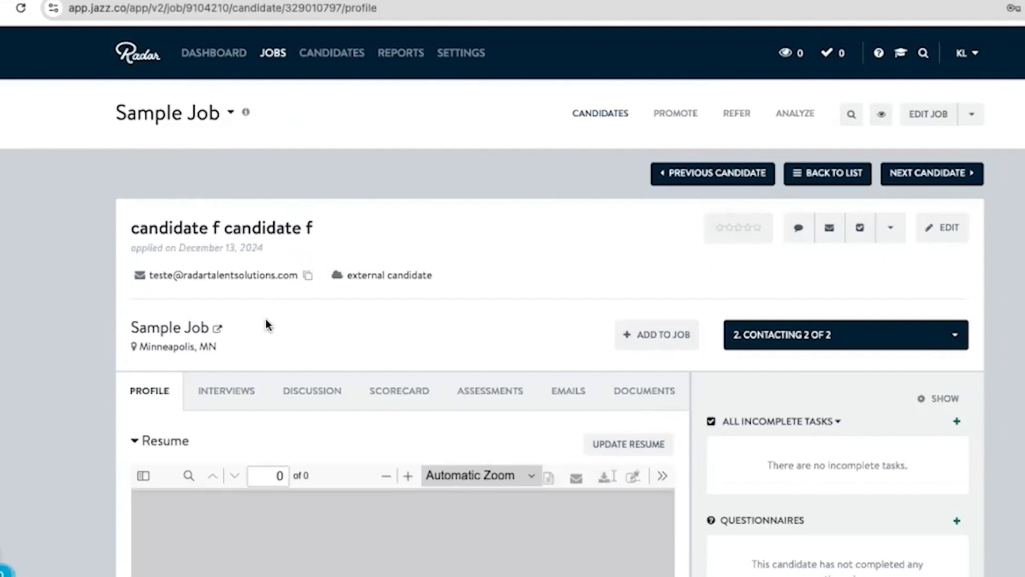
pyautogui.scroll(-1, 268, 325)
pyautogui.scroll(-2, 268, 325)
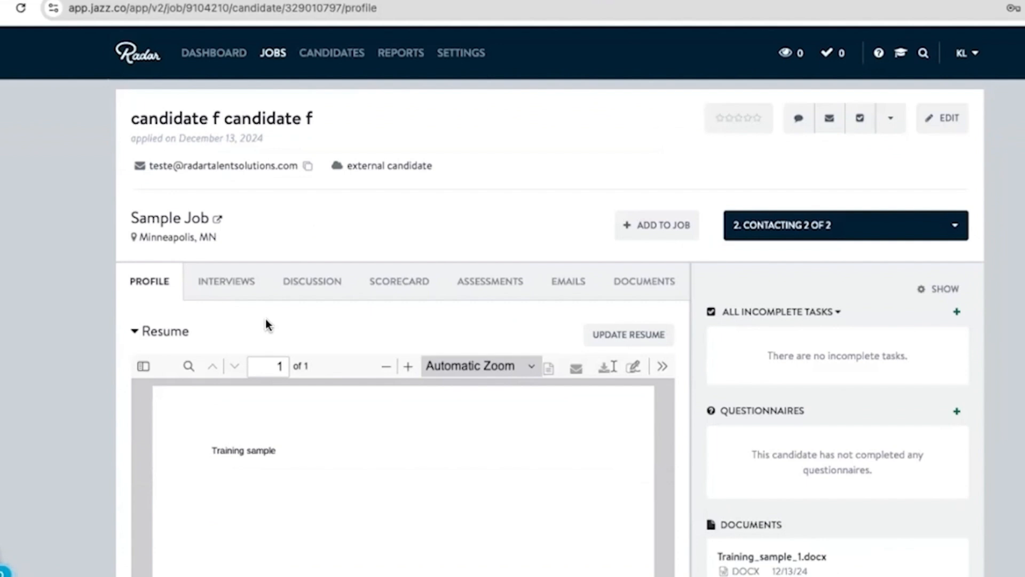
pyautogui.click(580, 283)
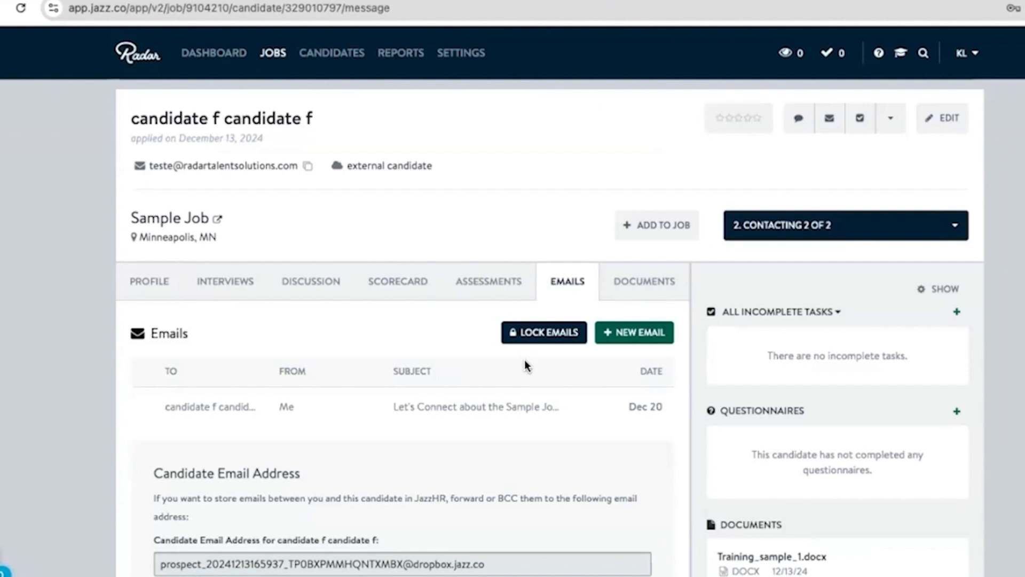
# - Send candidate f a new email using the "New, Contacting Email - training job" template from the Training job folder
pyautogui.click(608, 331)
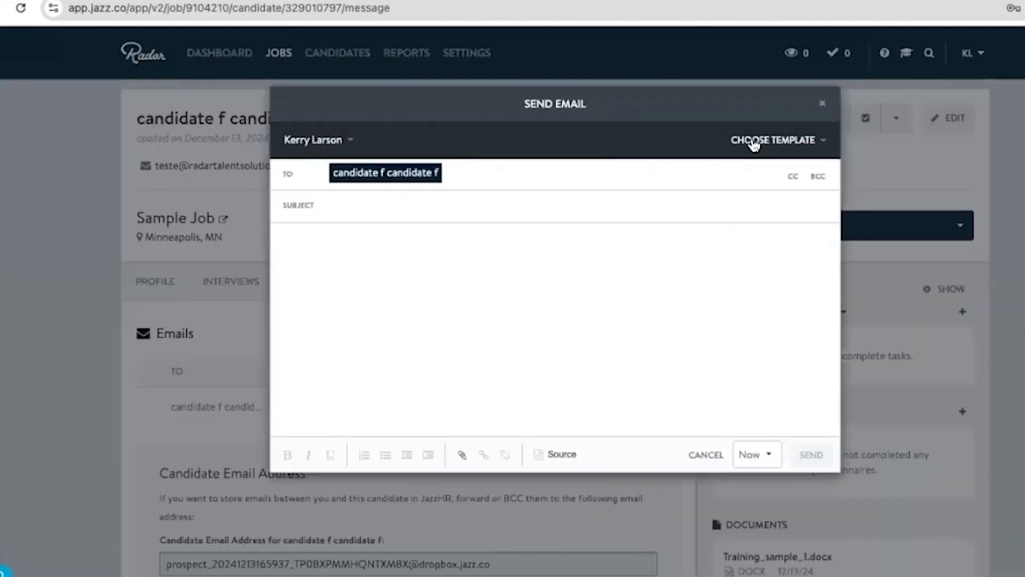
pyautogui.click(753, 142)
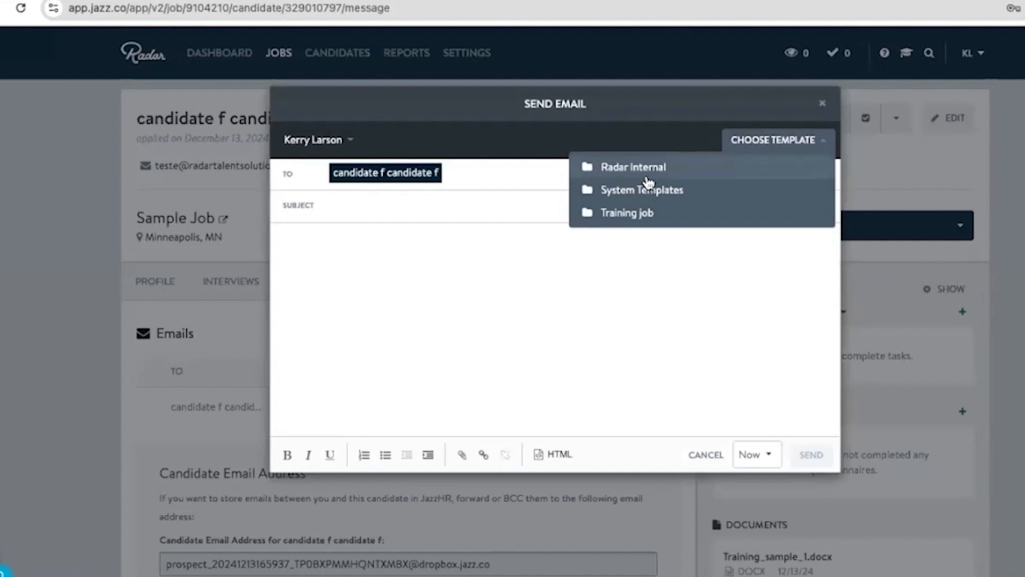
pyautogui.click(630, 214)
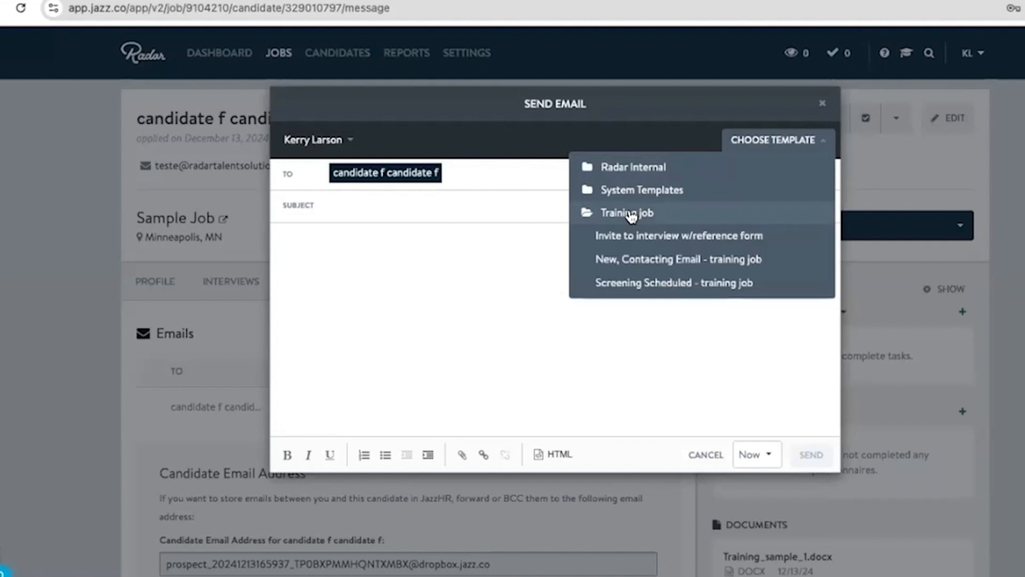
pyautogui.click(631, 260)
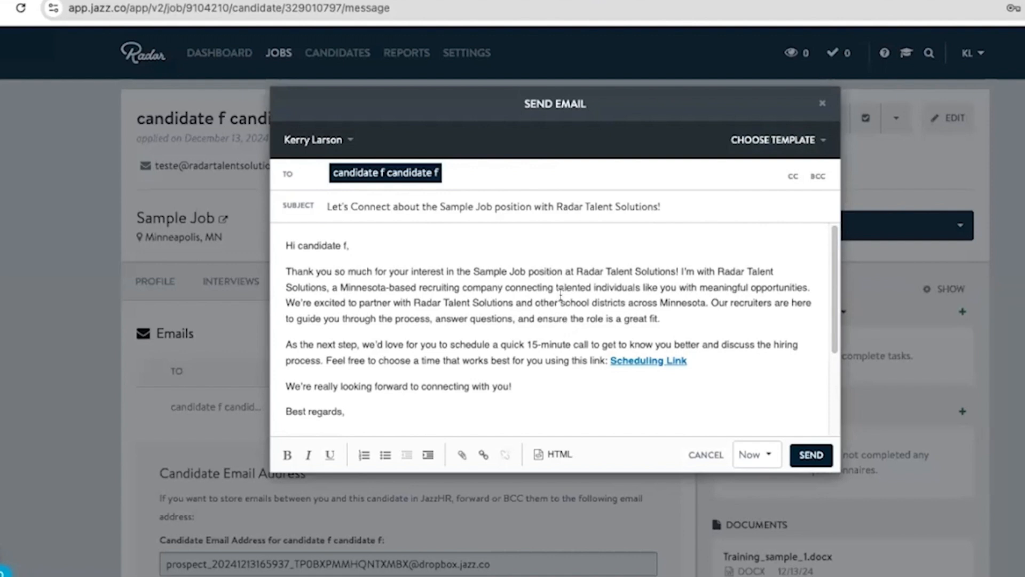
pyautogui.click(807, 455)
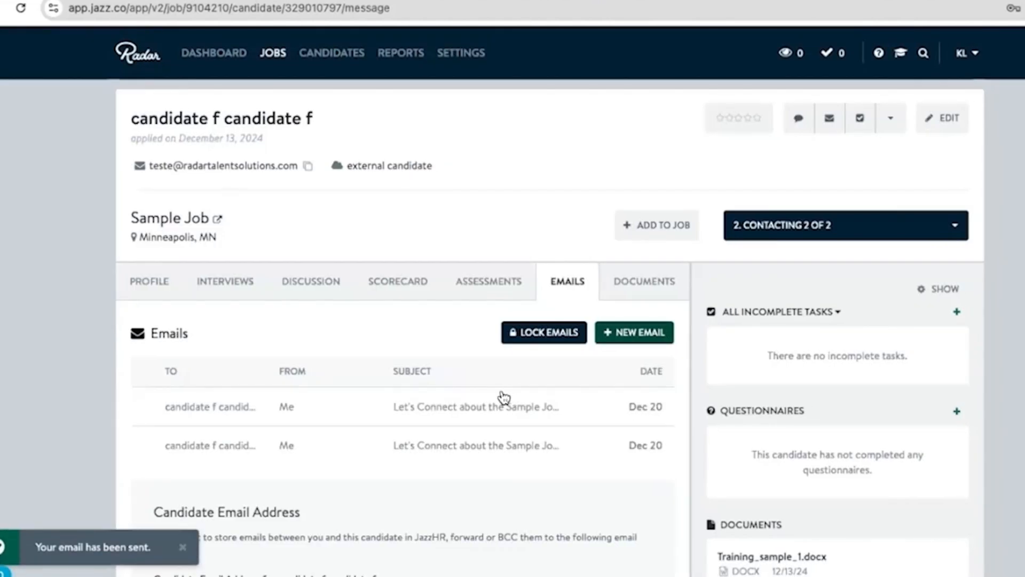
# - Return to the candidate list and open candidate c's email history from the Contacting 2 of 2 group
pyautogui.scroll(1, 496, 428)
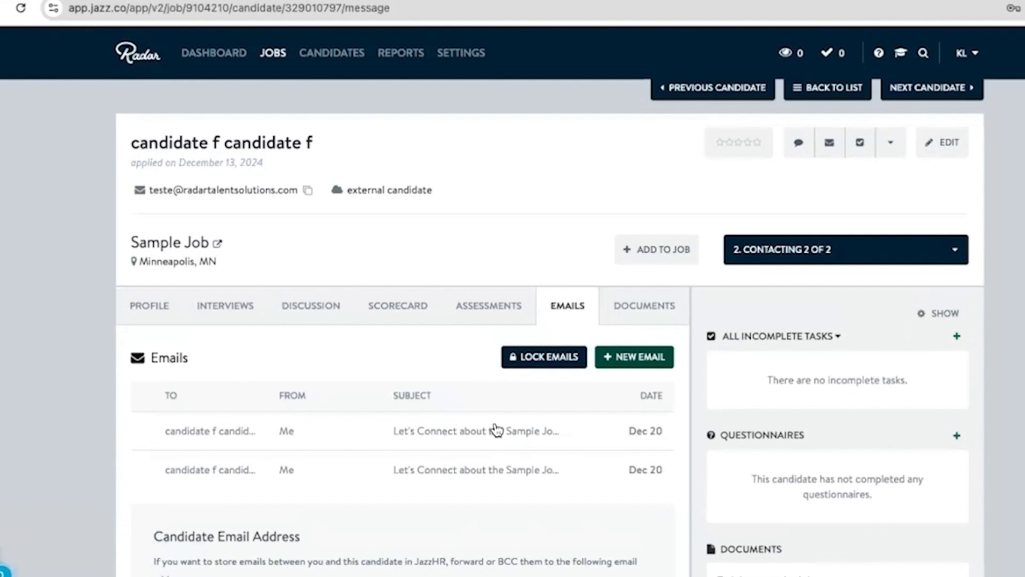
pyautogui.click(825, 92)
pyautogui.scroll(-3, 219, 485)
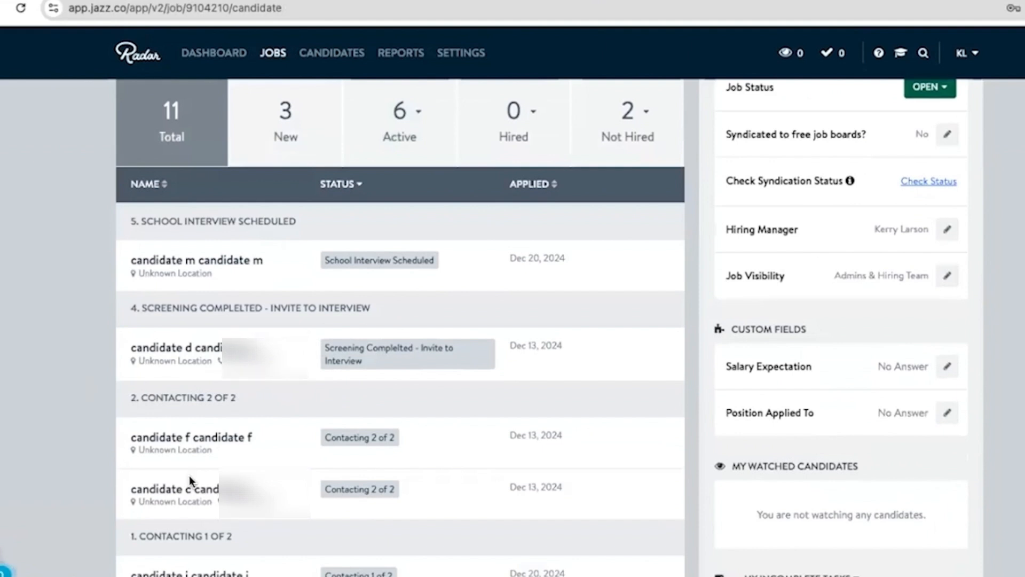
pyautogui.scroll(-1, 193, 469)
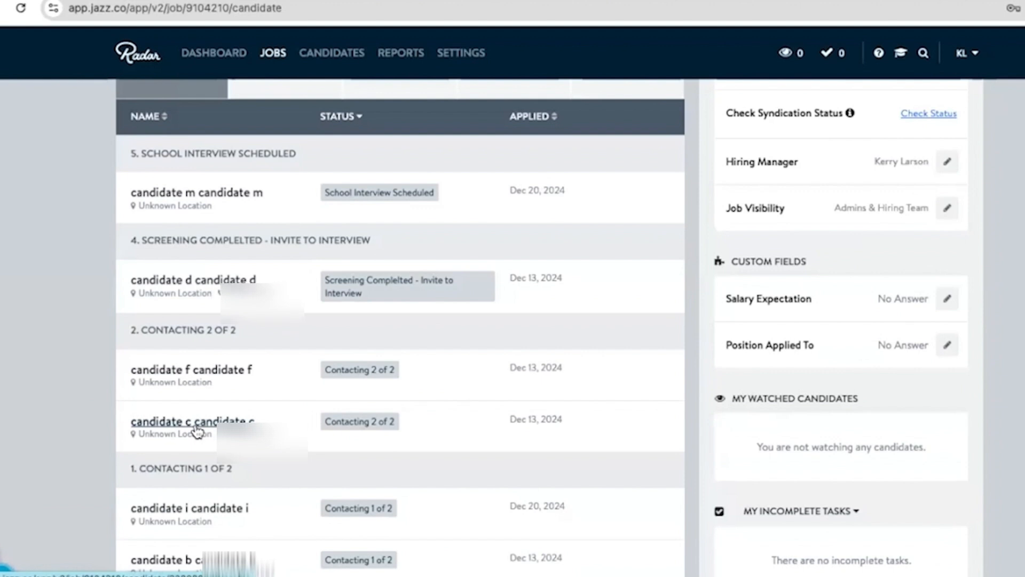
pyautogui.click(197, 428)
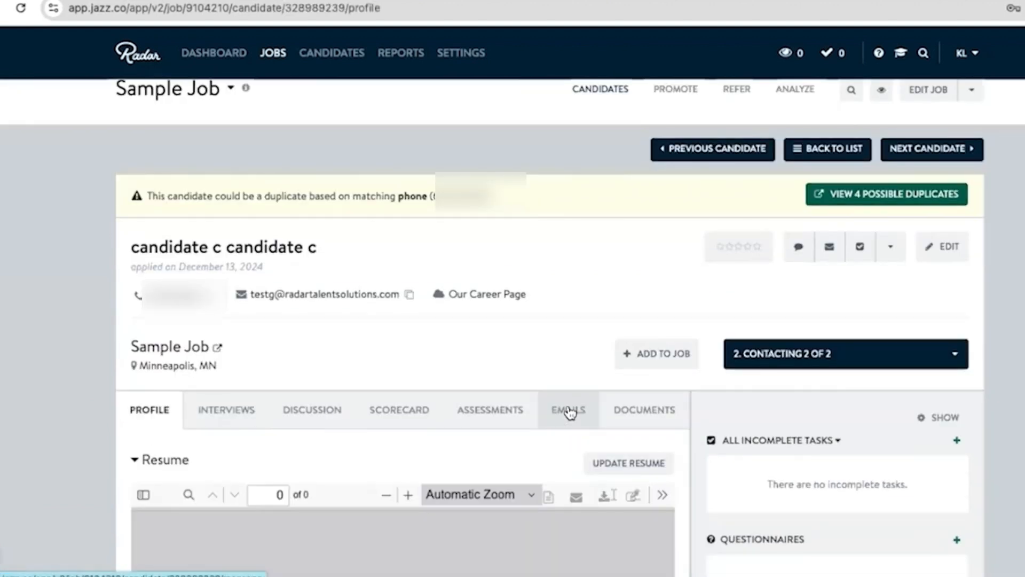
pyautogui.click(570, 413)
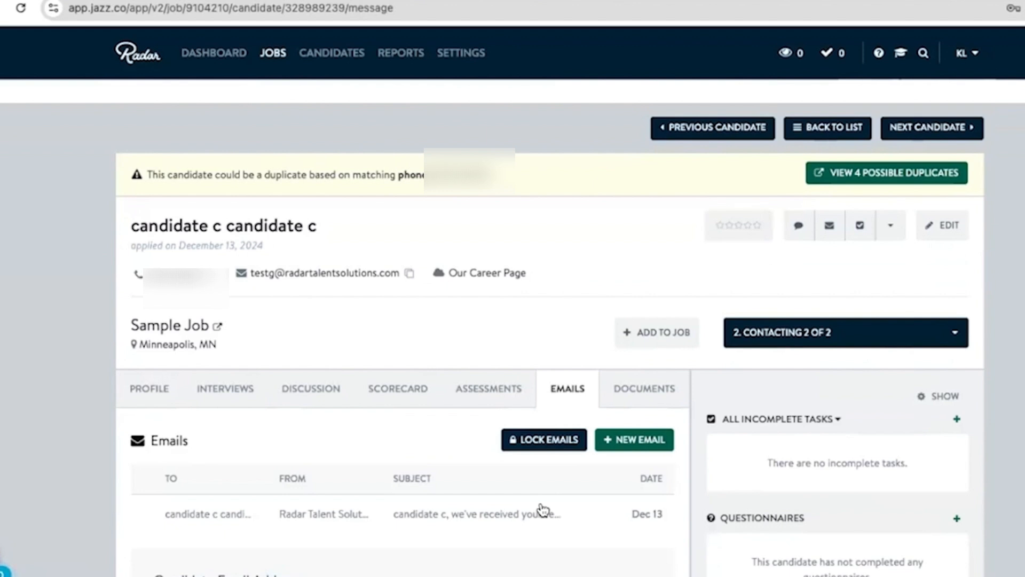
# - Send candidate c a new email using the "New, Contacting Email - training job" template from the Training job folder
pyautogui.click(630, 446)
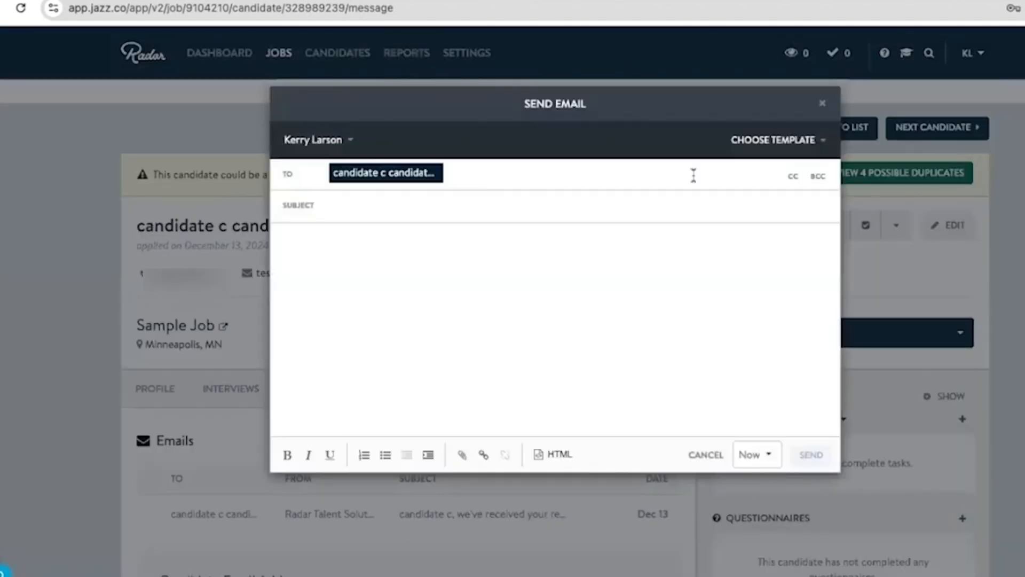
pyautogui.click(767, 141)
pyautogui.click(652, 213)
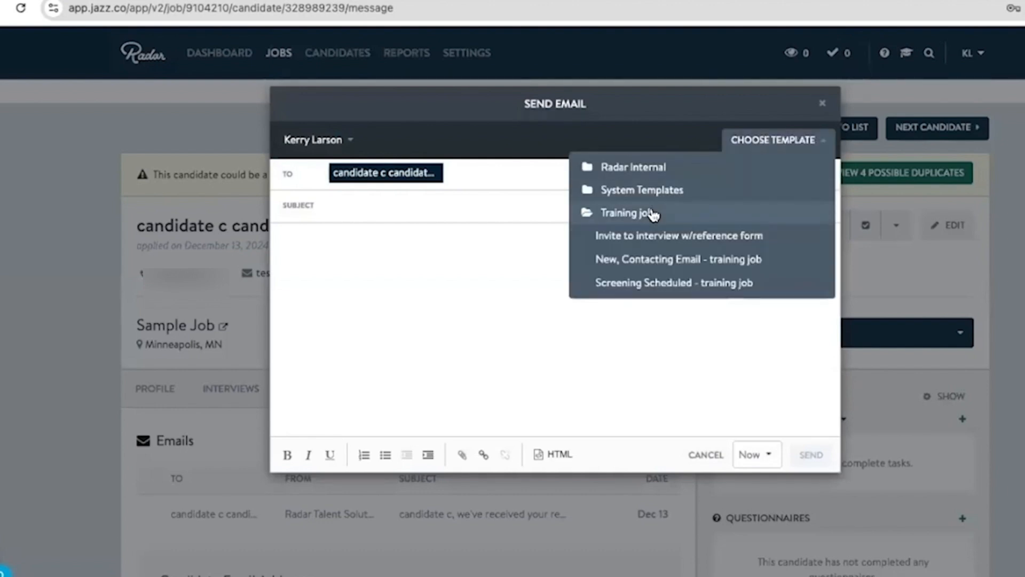
pyautogui.click(651, 260)
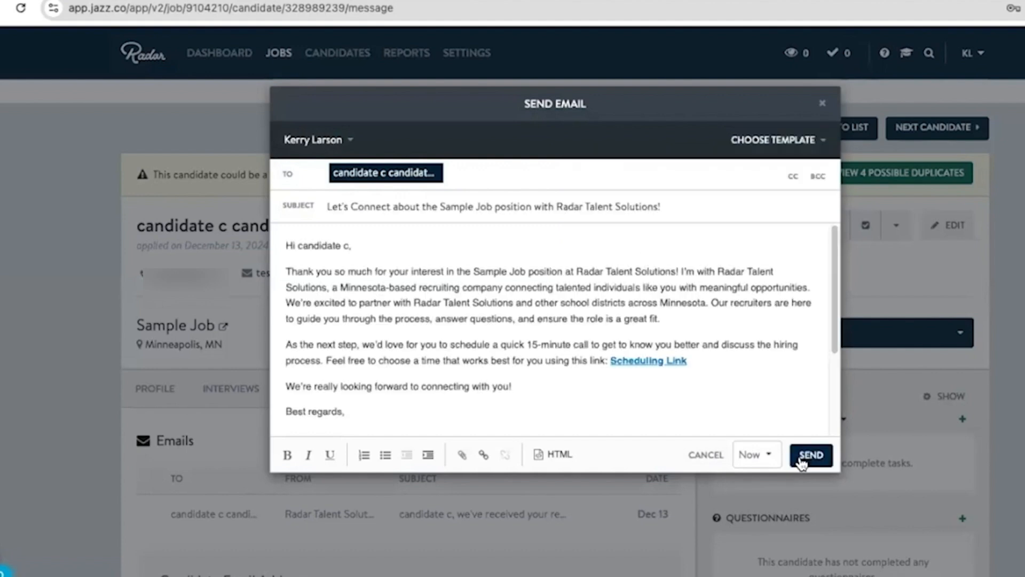
pyautogui.click(801, 459)
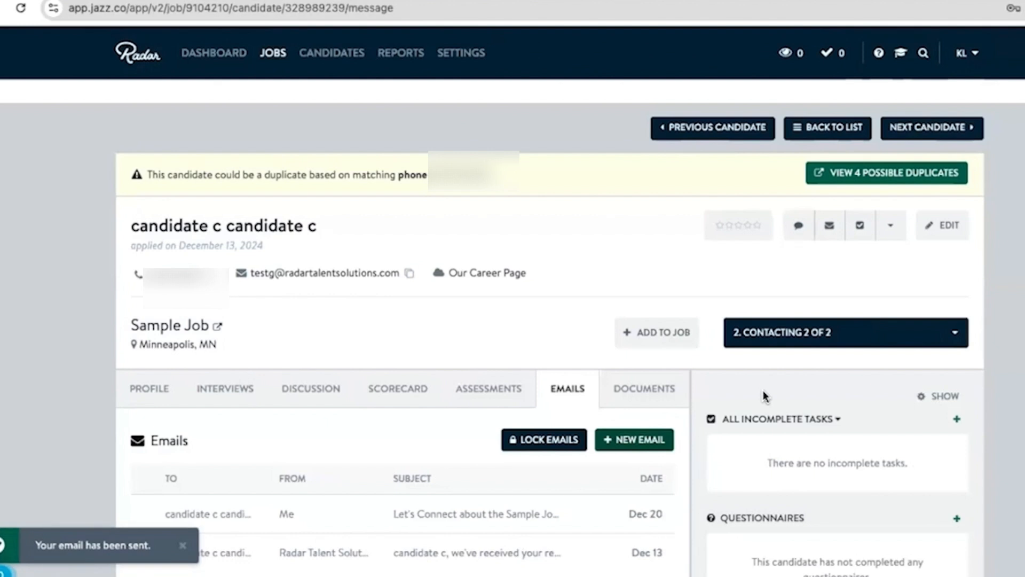
# - Change candidate c's status to the not-hired disposition "Unresponsive - Radar Top of Funnel"
pyautogui.scroll(-1, 763, 395)
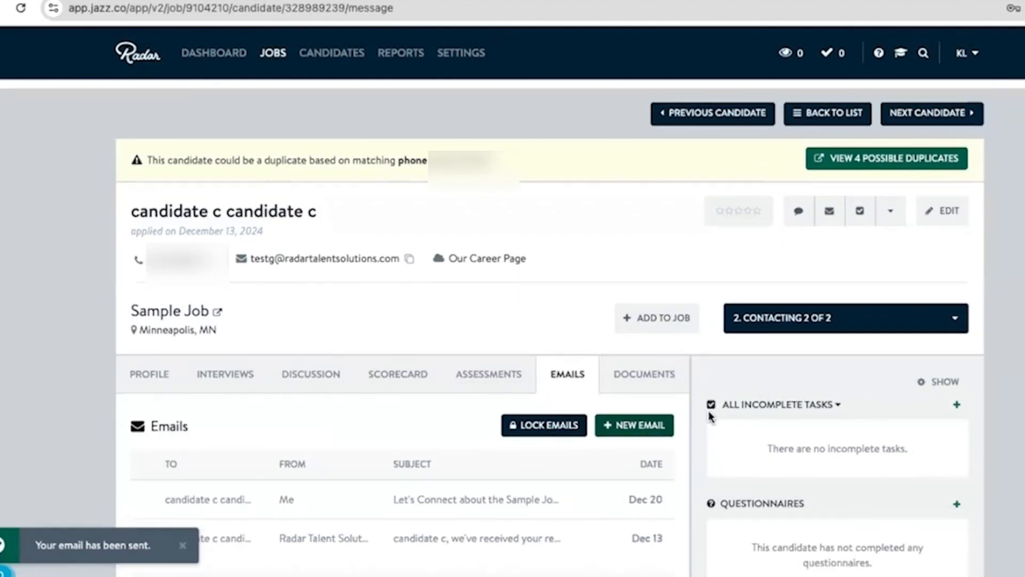
pyautogui.click(809, 319)
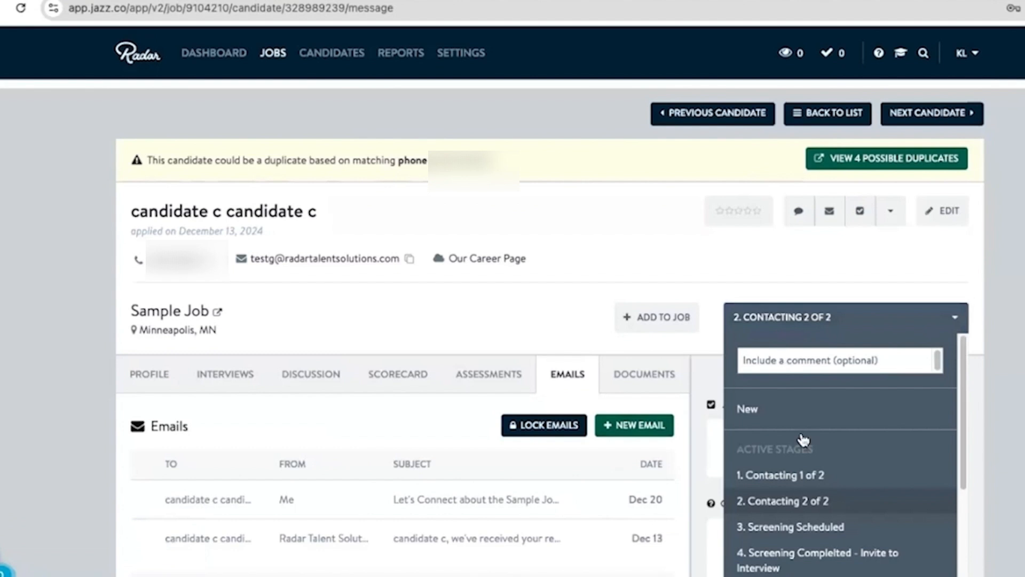
pyautogui.scroll(-5, 795, 443)
pyautogui.click(780, 490)
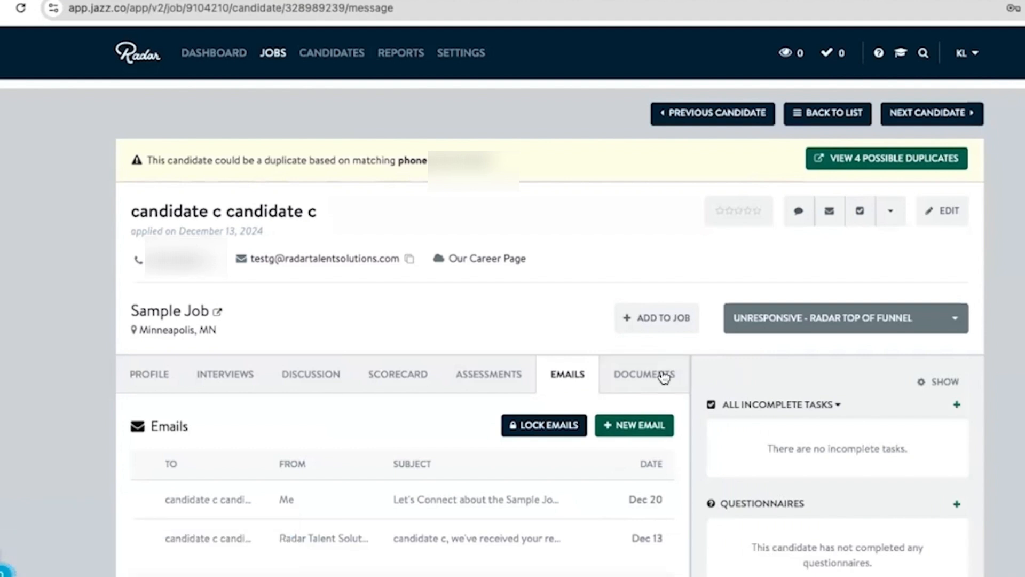
# - Browse the not-hired dispositions and active stages available for candidate c
pyautogui.click(799, 319)
pyautogui.scroll(10, 801, 423)
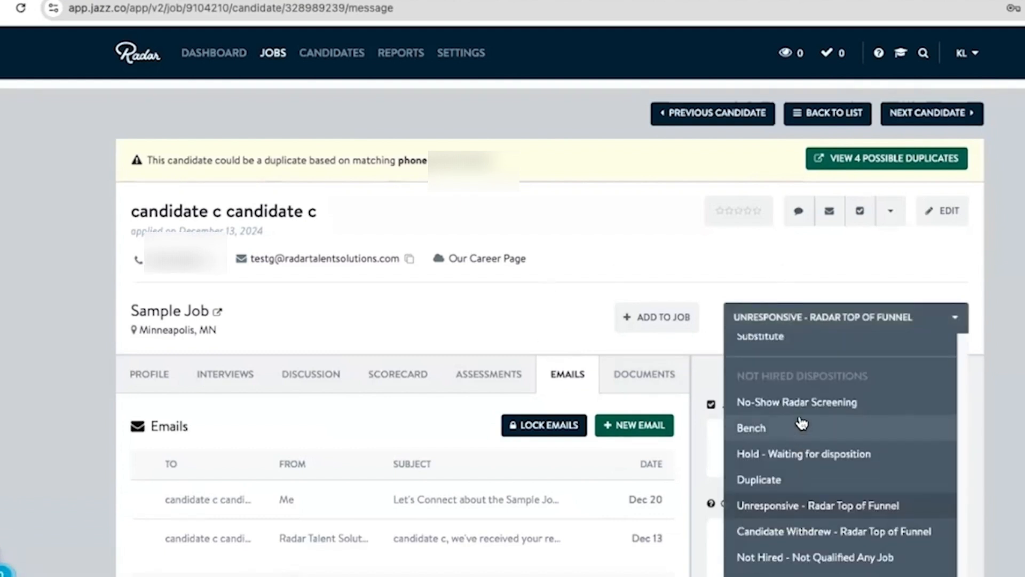
pyautogui.scroll(-2, 801, 424)
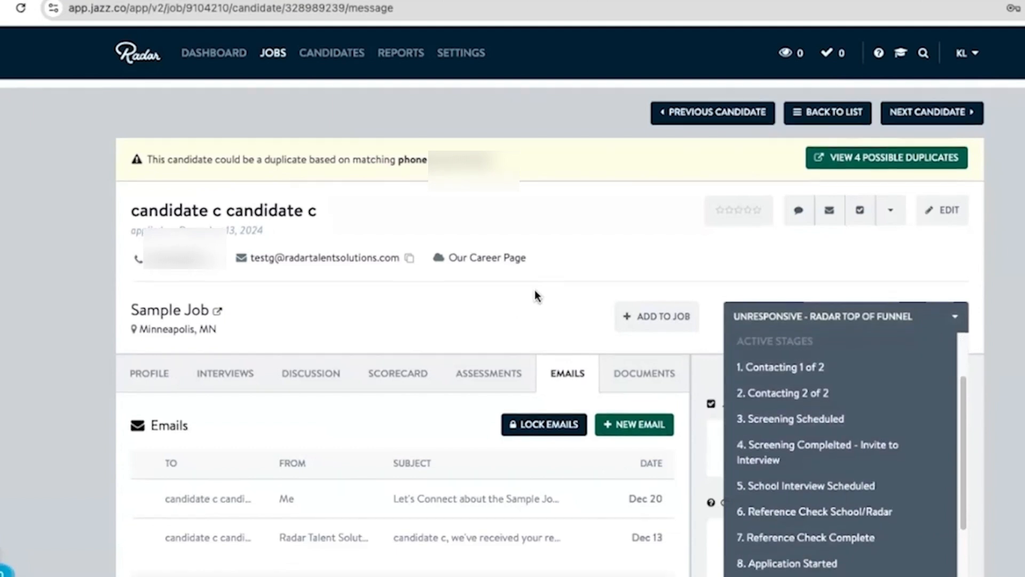
pyautogui.scroll(-1, 536, 295)
pyautogui.scroll(3, 807, 179)
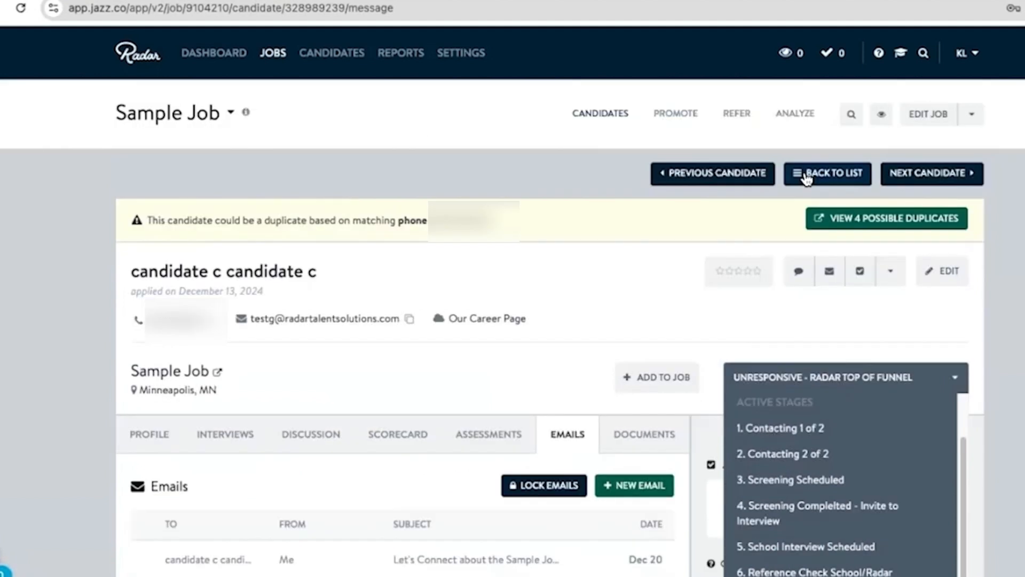
# - Return to the Sample Job candidate list and open candidate i's profile from the Contacting 1 of 2 group
pyautogui.click(807, 179)
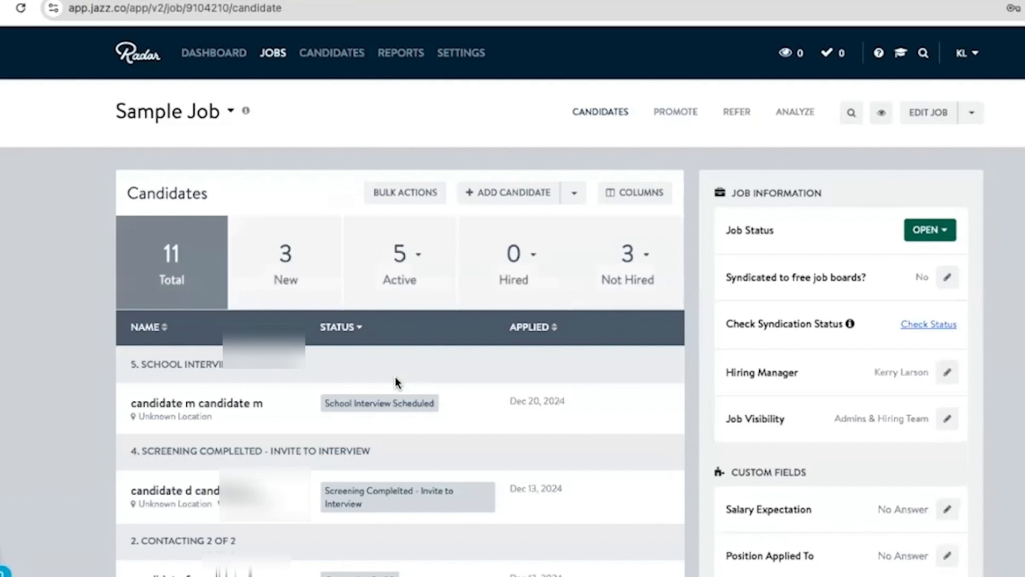
pyautogui.scroll(-3, 277, 418)
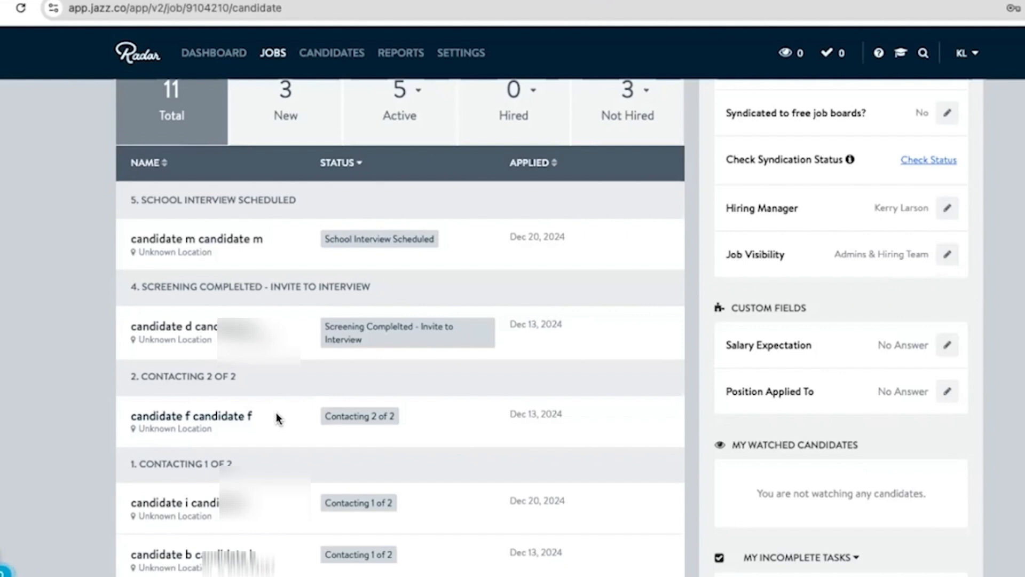
pyautogui.scroll(-1, 278, 407)
pyautogui.scroll(-2, 278, 407)
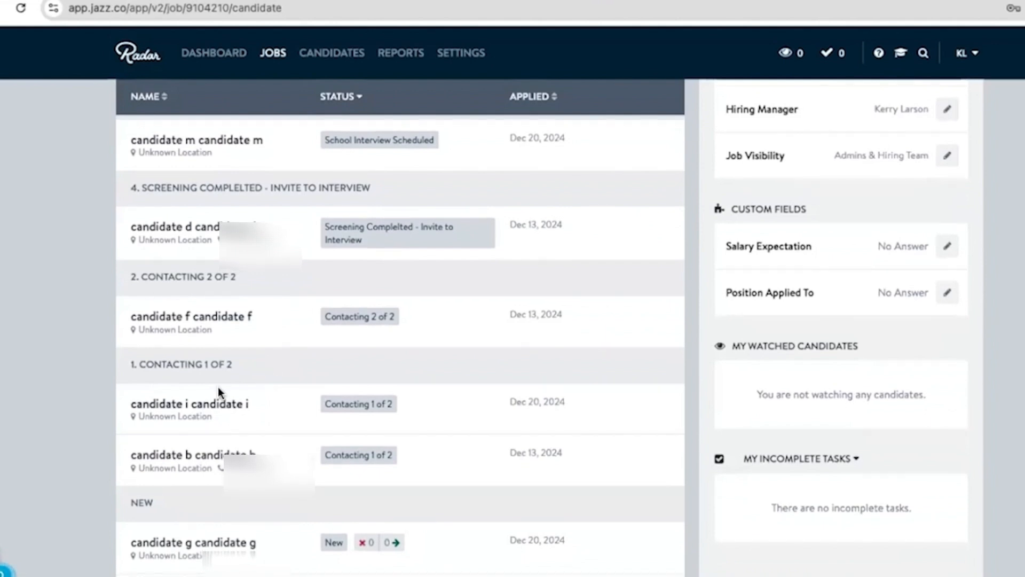
pyautogui.scroll(-1, 219, 387)
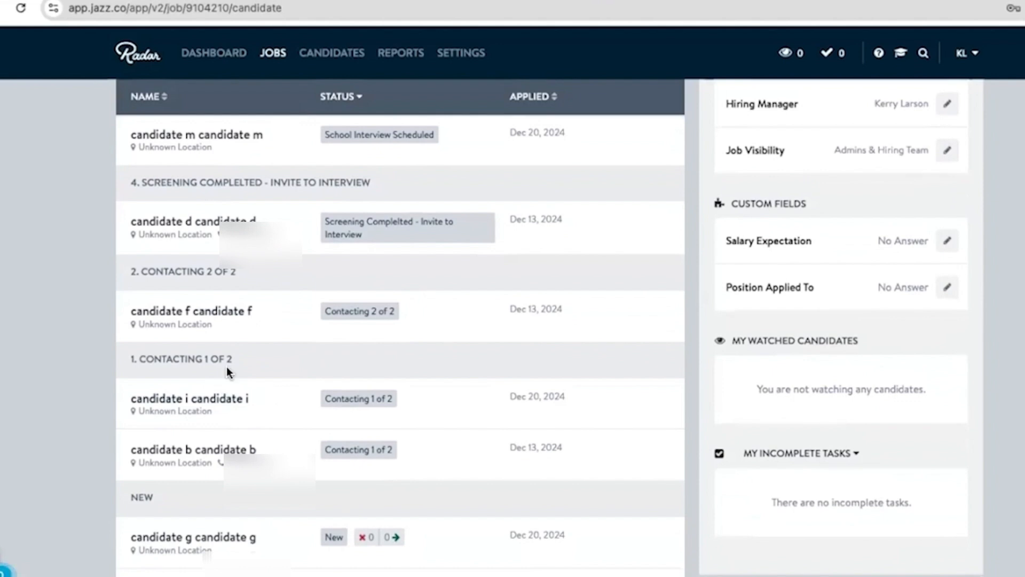
pyautogui.click(212, 401)
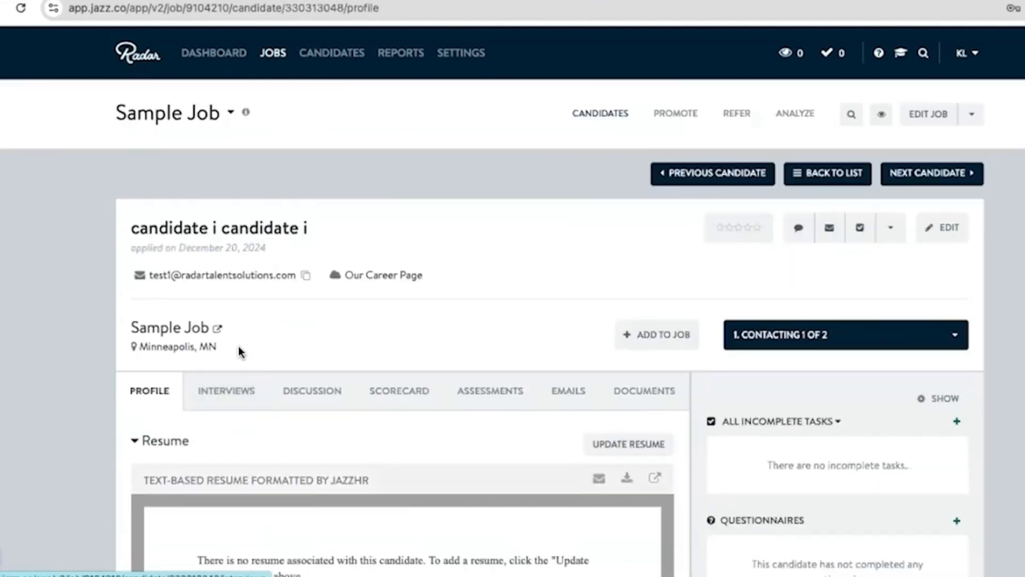
# - Move candidate i to Contacting 2 of 2, sending the "New, Contacting Email - training job" template email now, and return to the candidate list
pyautogui.scroll(-1, 244, 335)
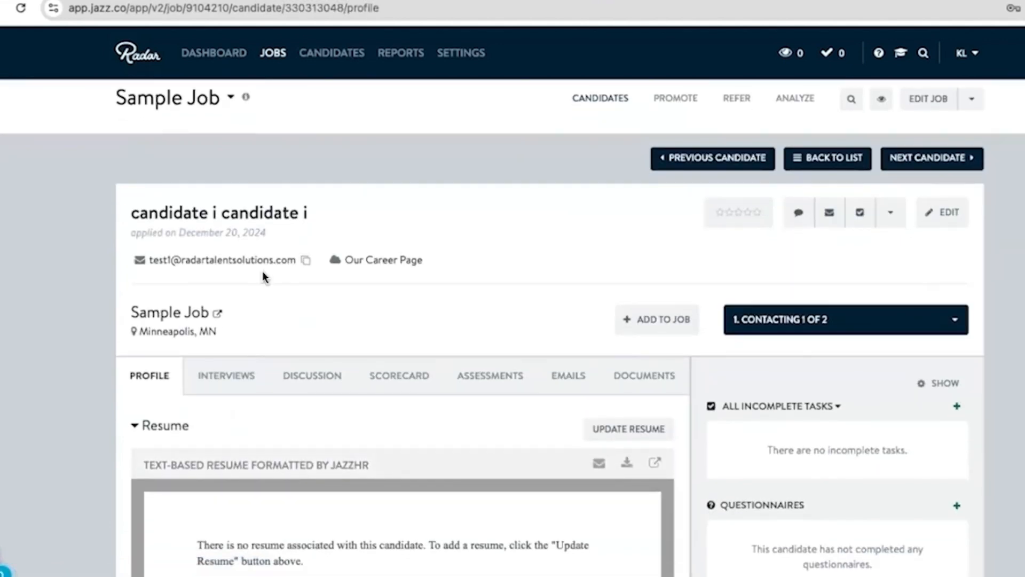
pyautogui.click(776, 327)
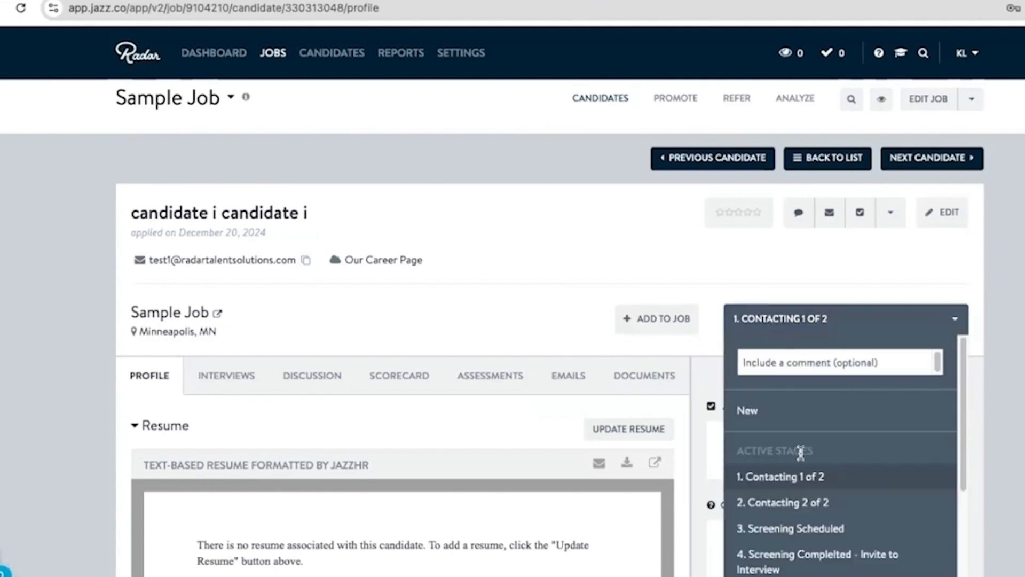
pyautogui.scroll(-3, 800, 453)
pyautogui.scroll(2, 779, 449)
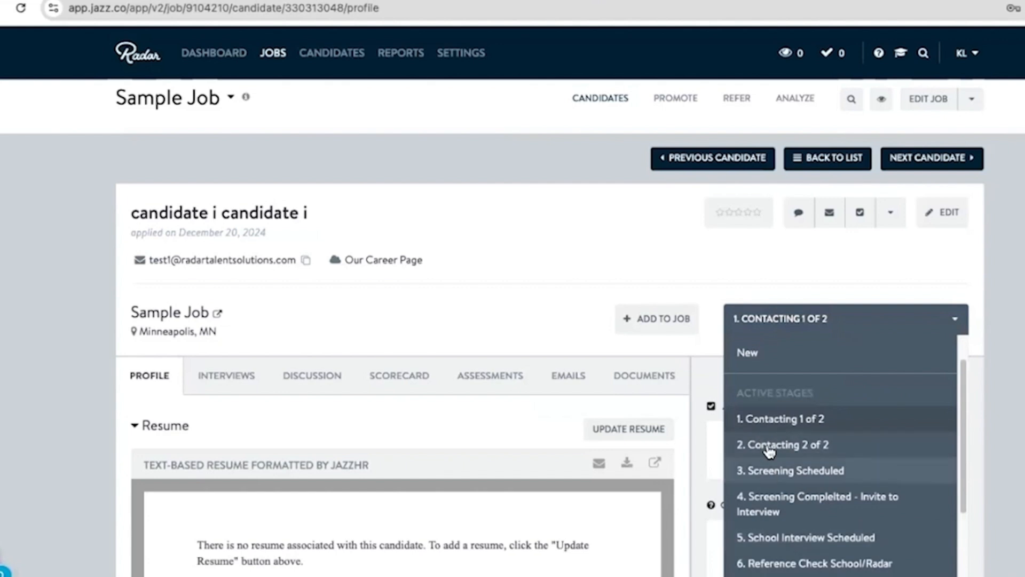
pyautogui.click(769, 449)
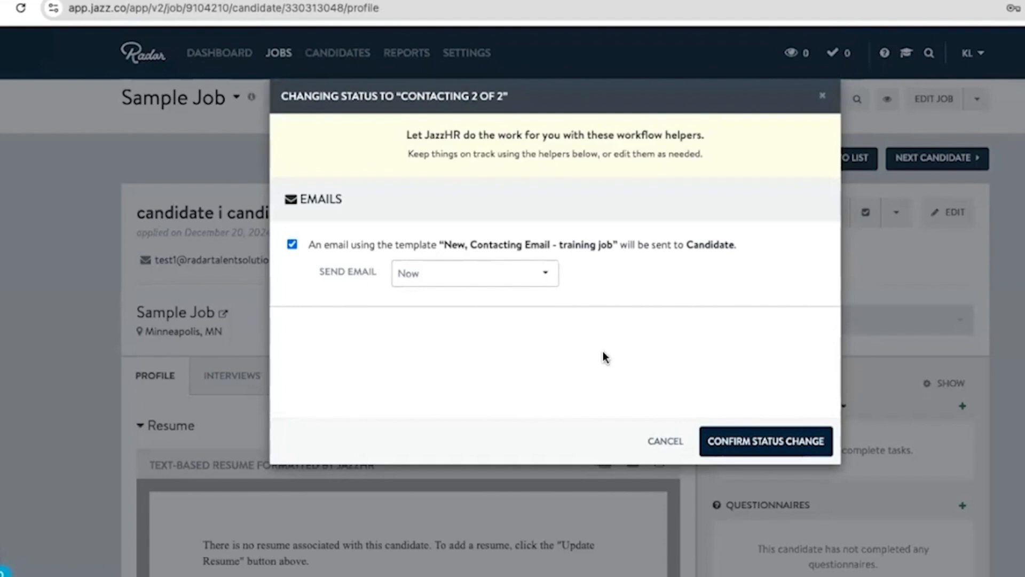
pyautogui.click(769, 442)
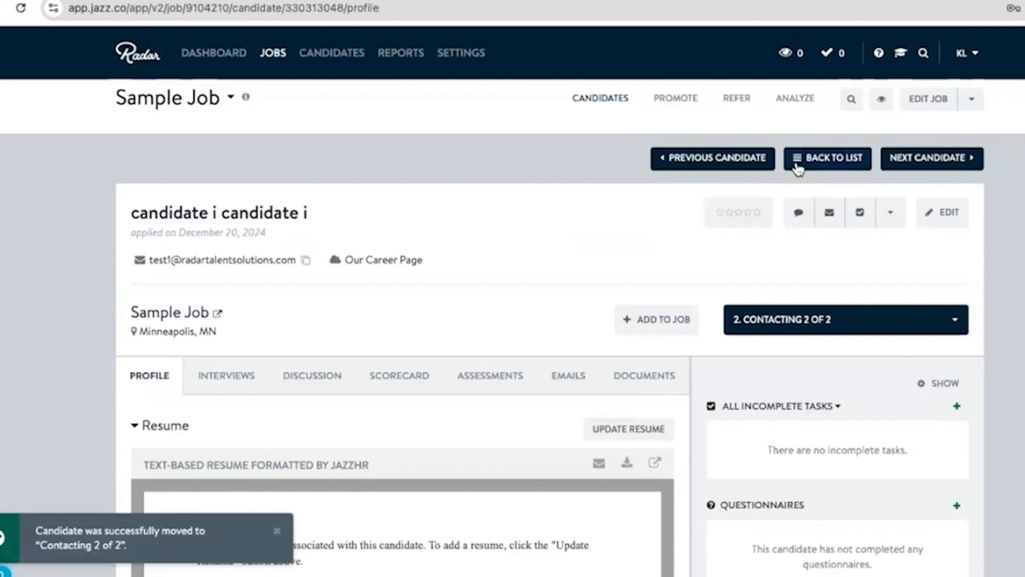
pyautogui.click(799, 169)
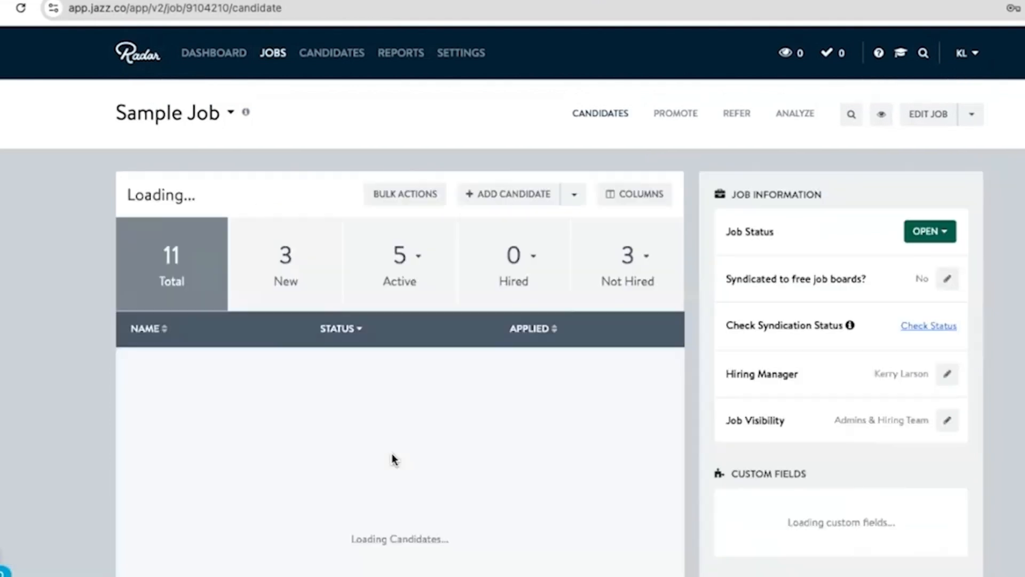
# - Open candidate b's profile from the Contacting 1 of 2 group and view the candidate's email history
pyautogui.scroll(-3, 392, 459)
pyautogui.scroll(-2, 392, 458)
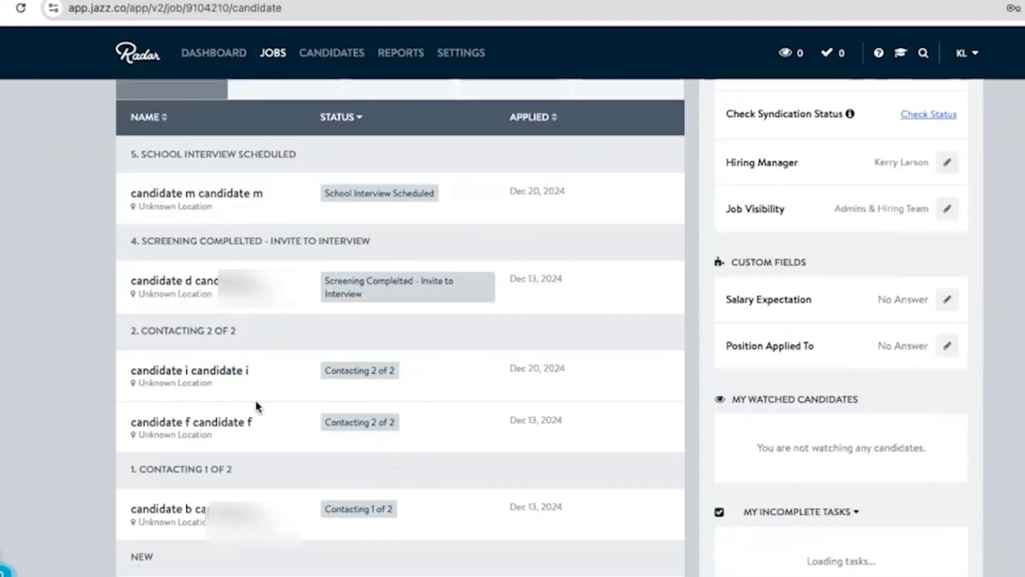
pyautogui.scroll(-3, 255, 406)
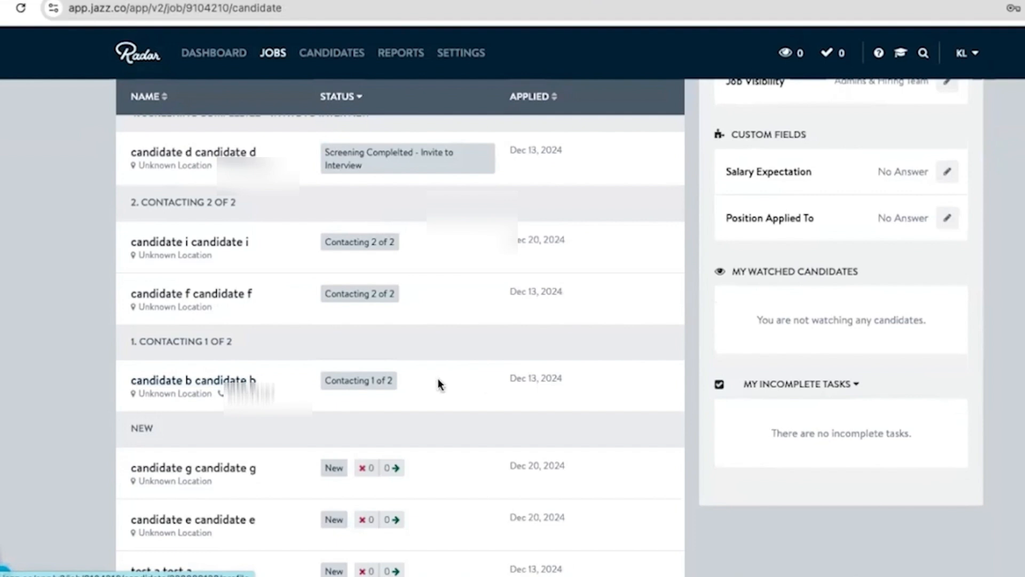
pyautogui.click(220, 381)
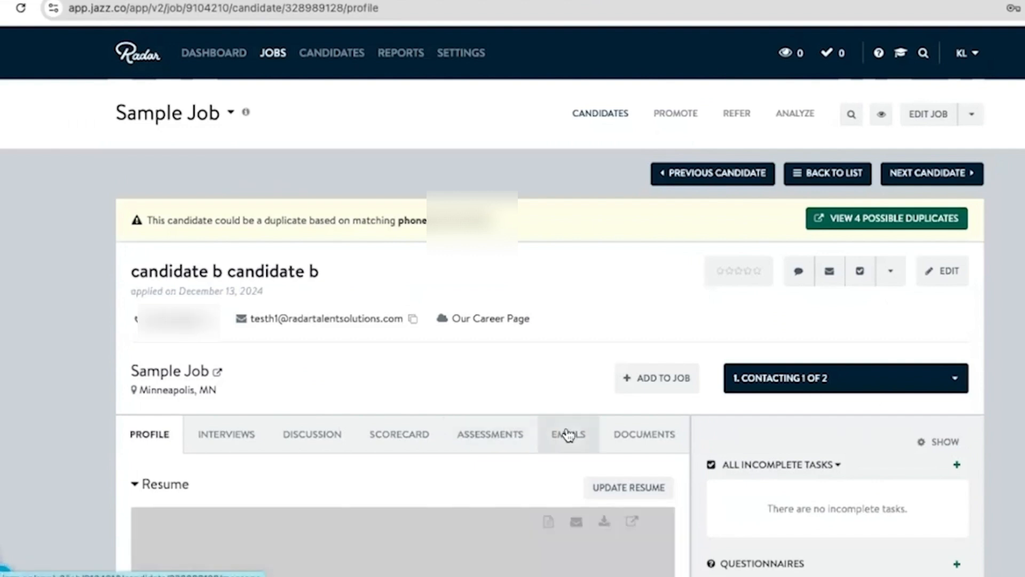
pyautogui.click(566, 428)
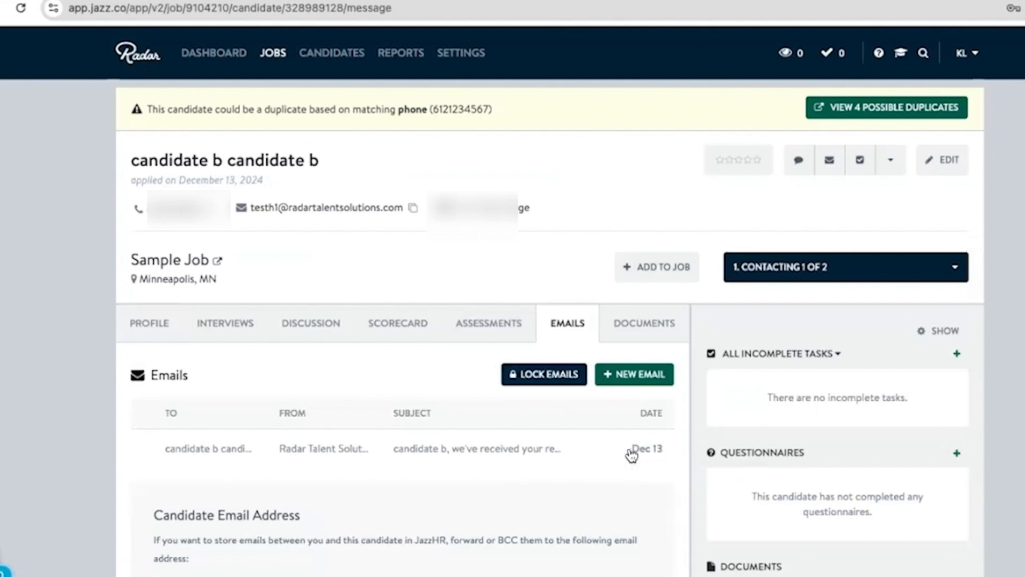
# - Move candidate b to Contacting 2 of 2, sending the "New, Contacting Email - training job" template email now, and return to the candidate list
pyautogui.click(759, 272)
pyautogui.click(763, 450)
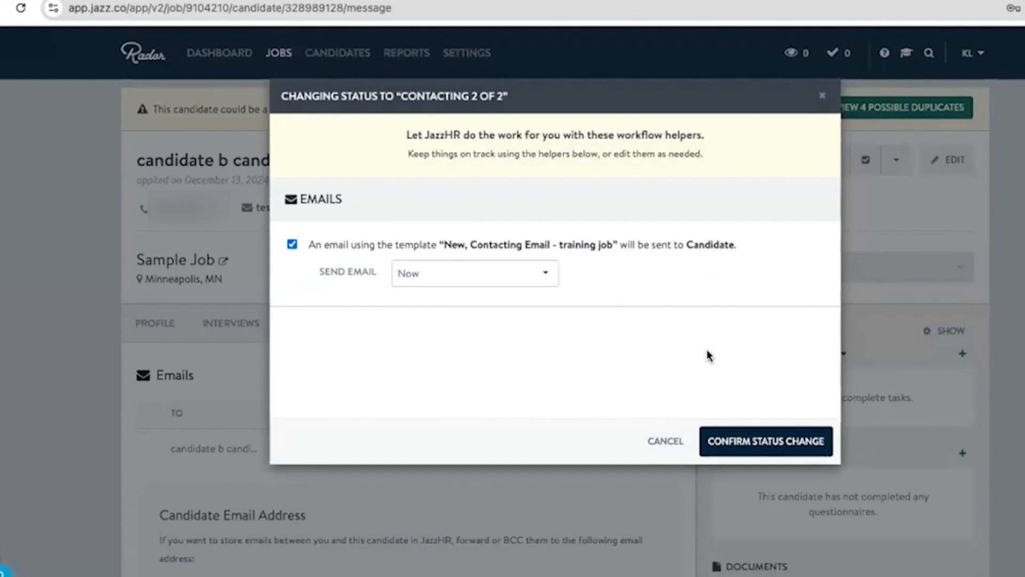
pyautogui.click(736, 446)
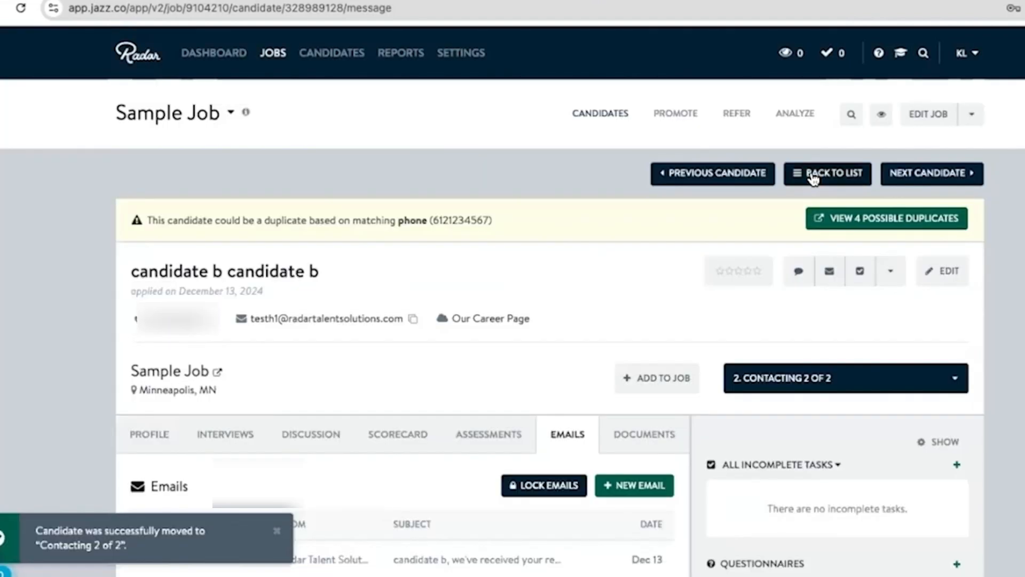
pyautogui.click(827, 173)
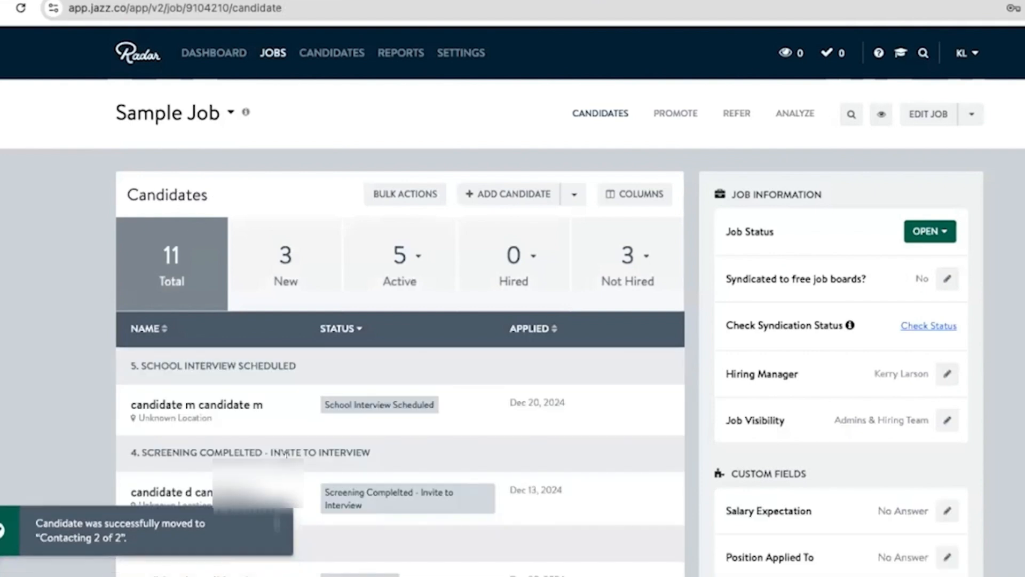
# - Open candidate g's profile from the New group of the Sample Job candidate list
pyautogui.scroll(-4, 400, 321)
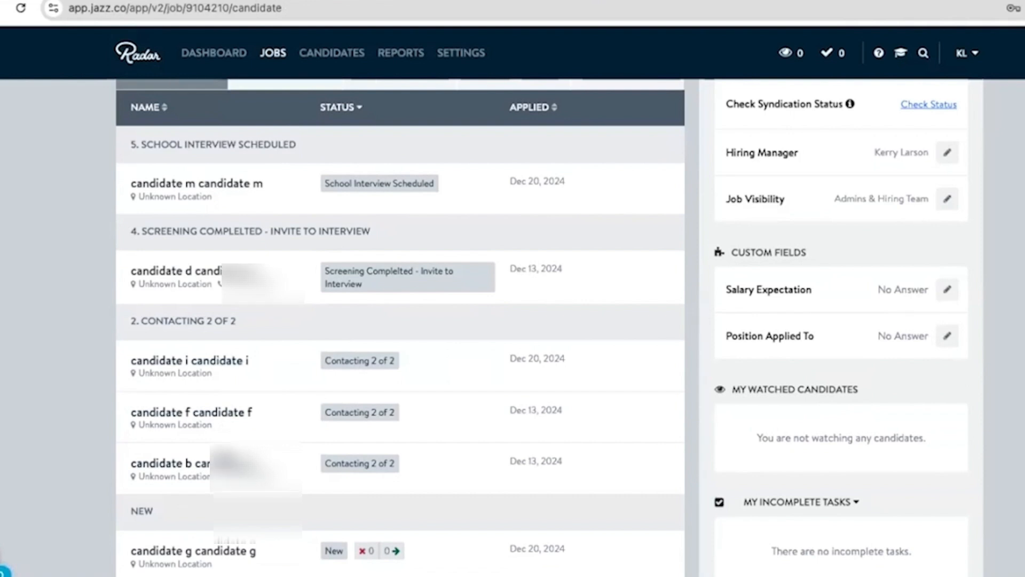
pyautogui.scroll(-1, 229, 453)
pyautogui.scroll(-3, 222, 452)
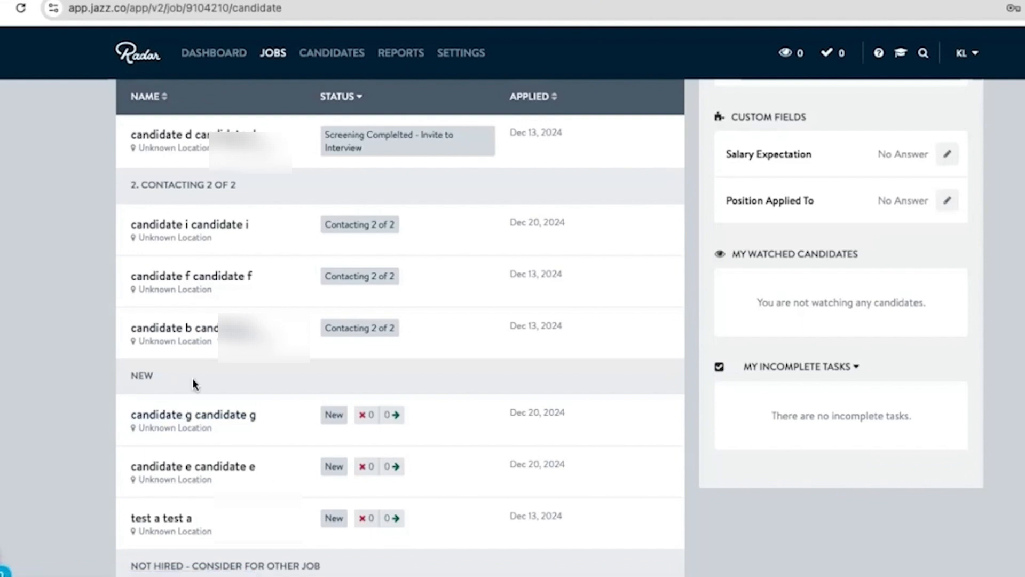
pyautogui.click(192, 417)
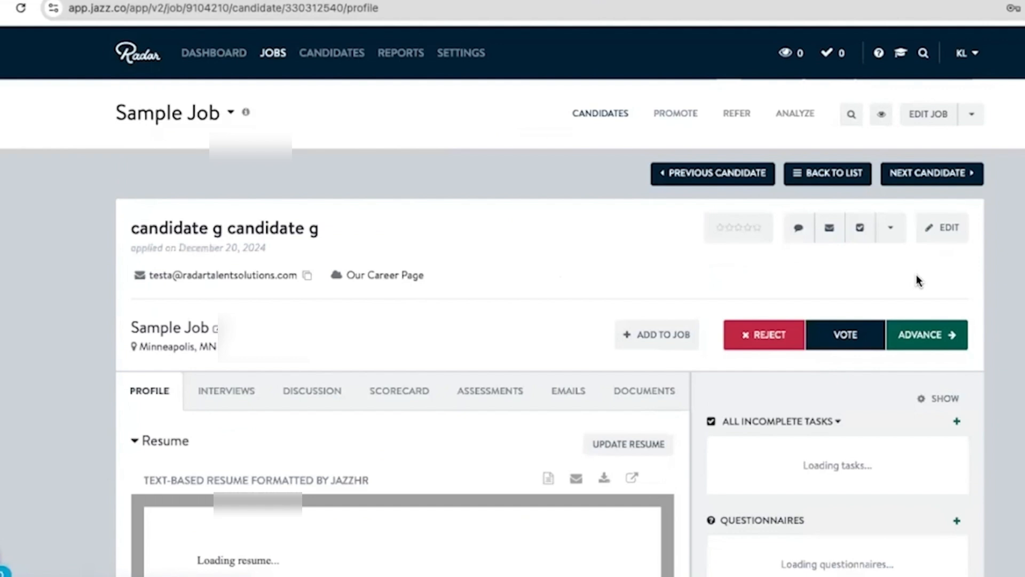
# - Advance candidate g to Contacting 1 of 2, sending the "New, Contacting Email - training job" template email now, and return to the candidate list
pyautogui.click(902, 339)
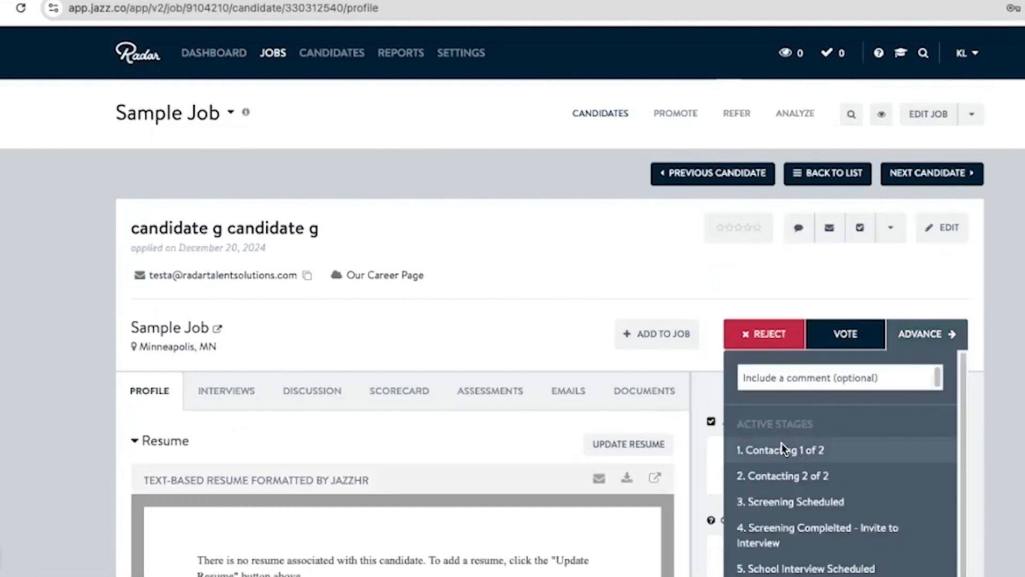
pyautogui.click(782, 443)
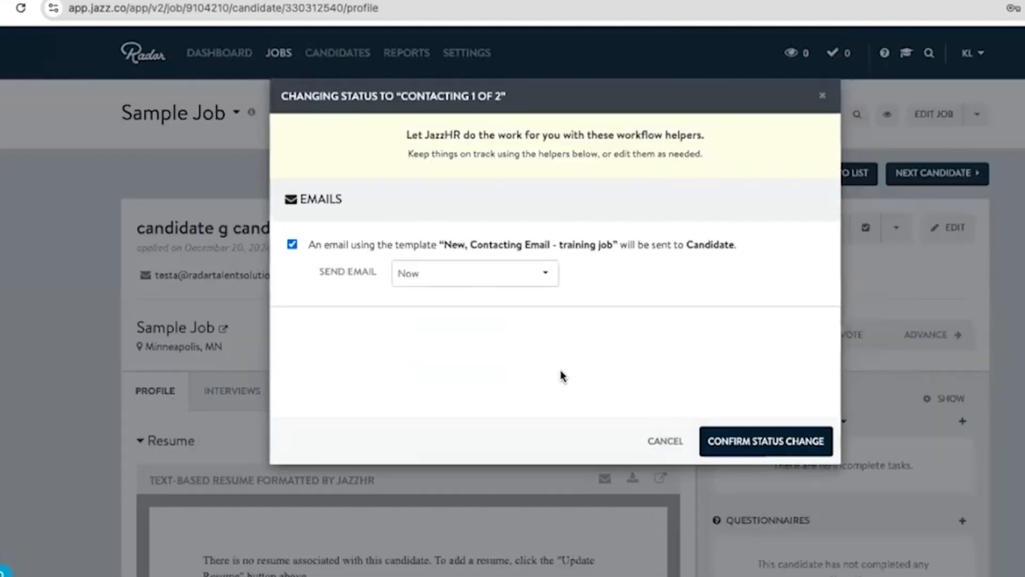
pyautogui.click(792, 435)
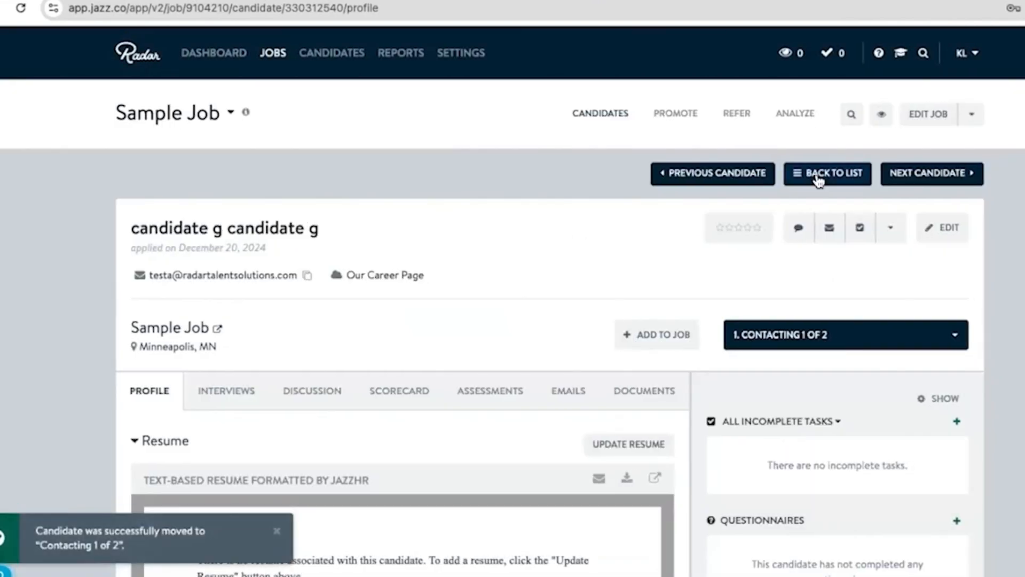
pyautogui.click(819, 179)
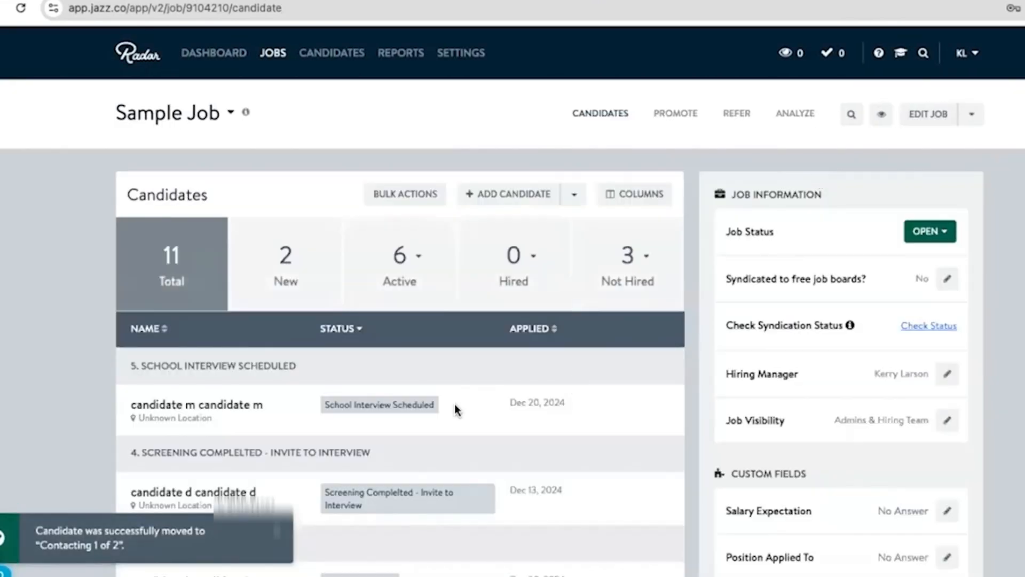
# - Review the Contacting and New groups in the Sample Job candidate list
pyautogui.scroll(-5, 455, 407)
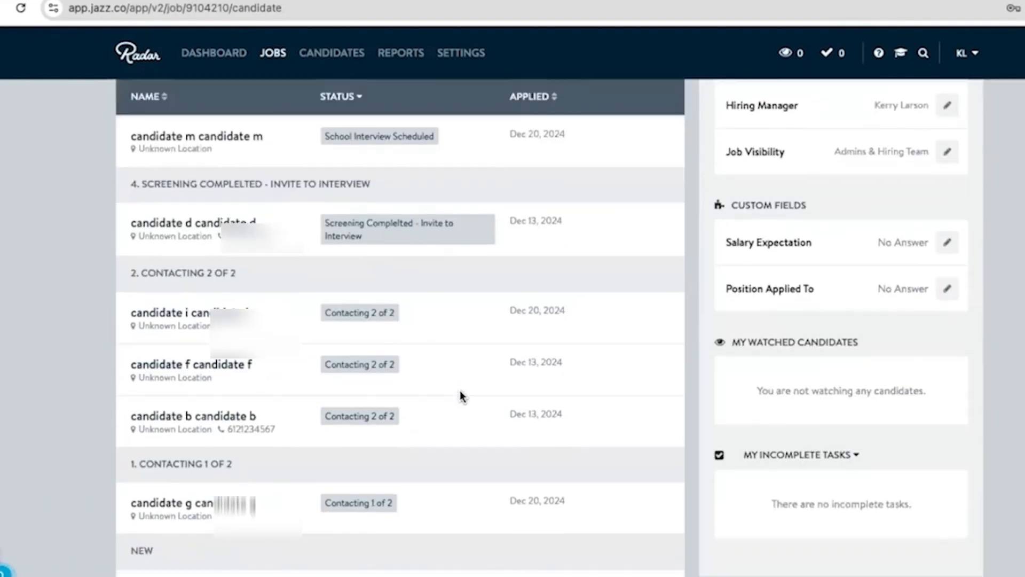
pyautogui.scroll(-3, 462, 396)
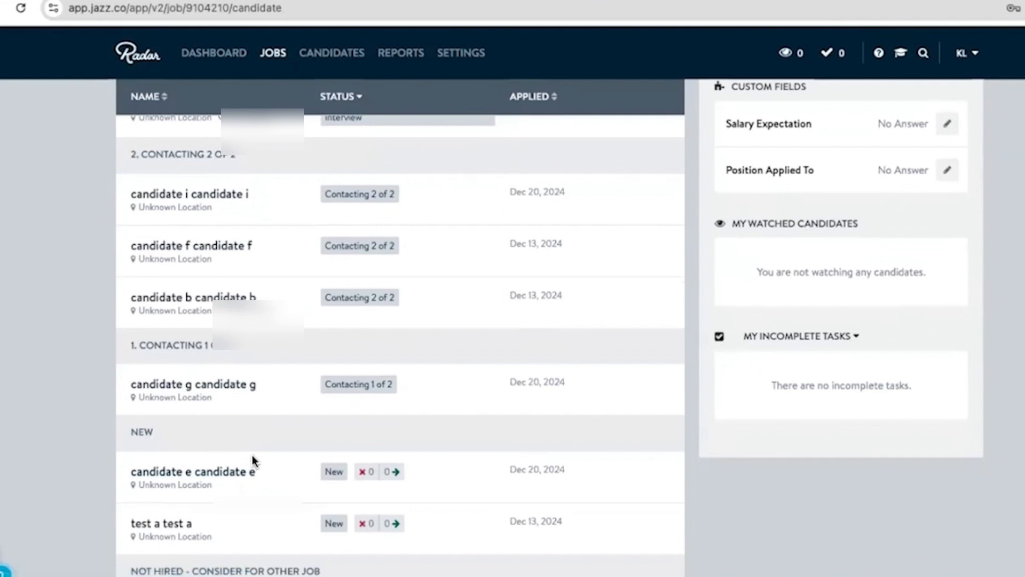
pyautogui.scroll(1, 295, 416)
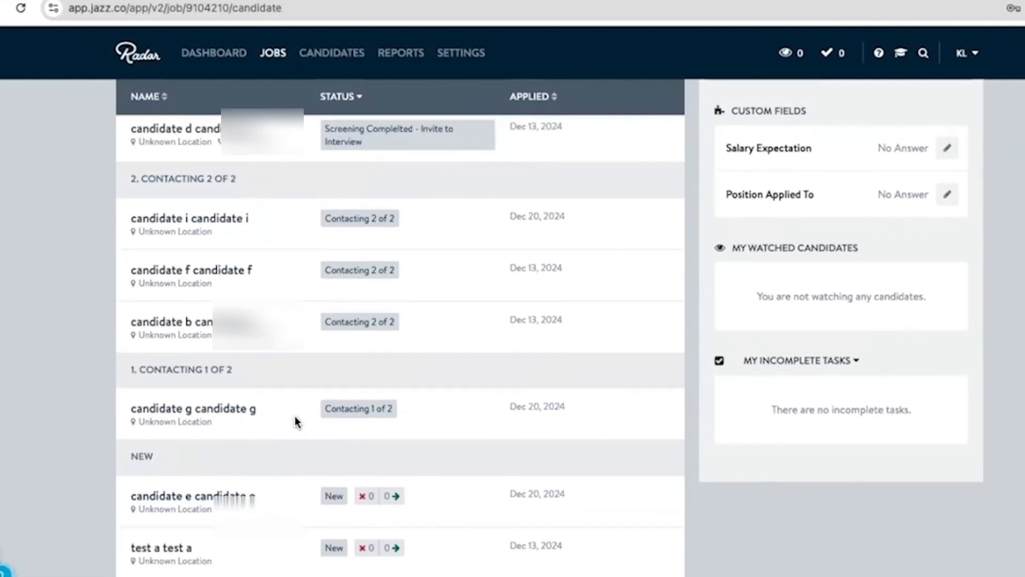